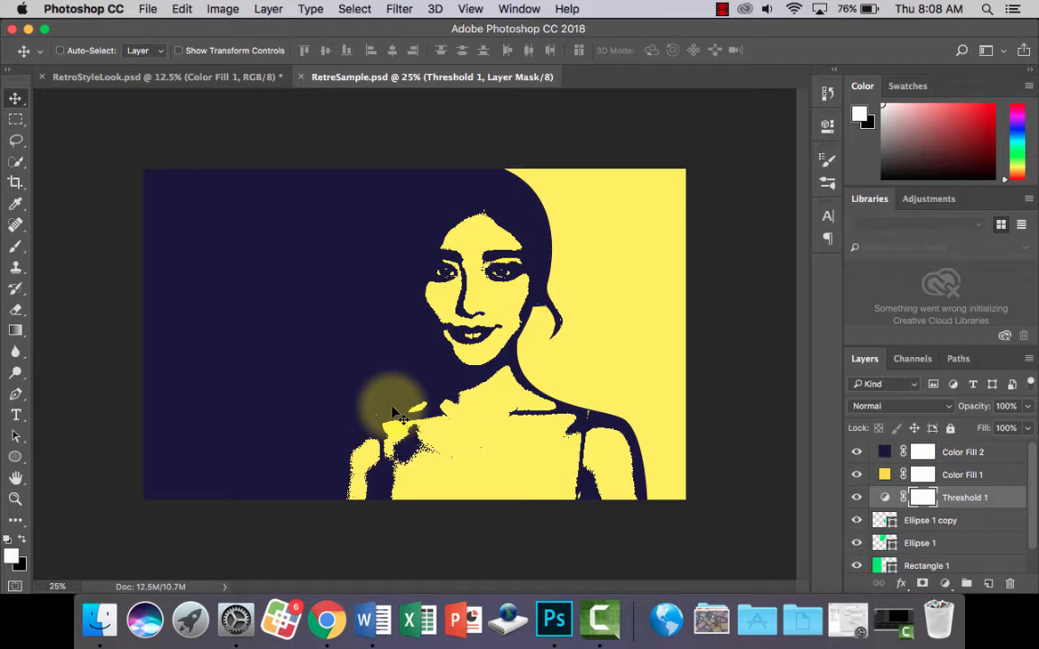
Review the two retro sample documents and open Portrait.jpeg from the Photoshop Poster folder
{"action": "left_click", "coordinate": [175, 79]}
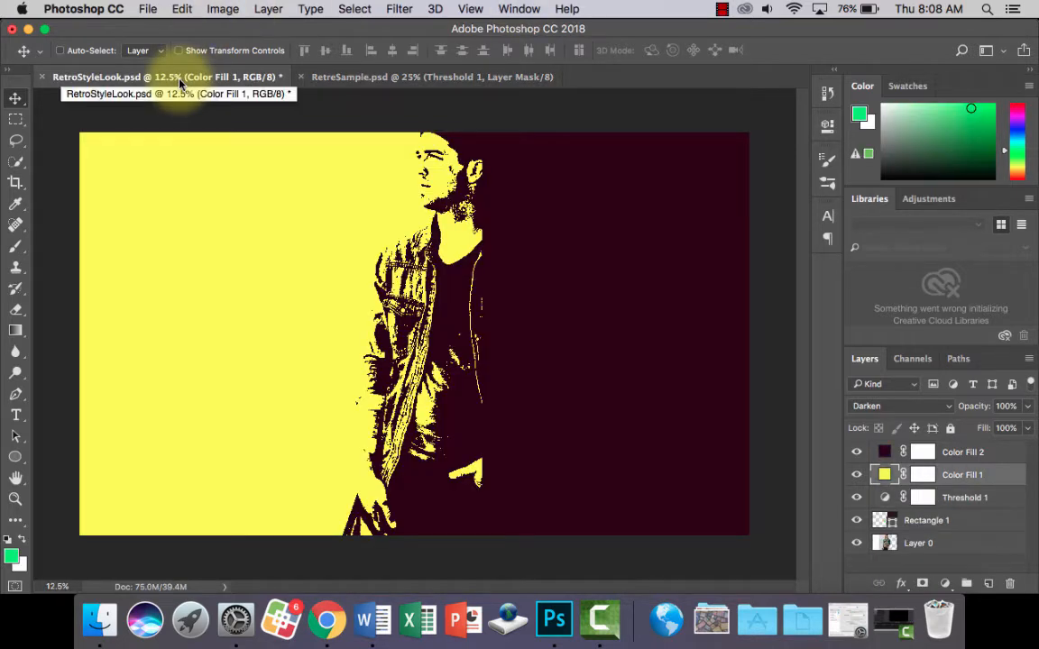
{"action": "left_click", "coordinate": [483, 78]}
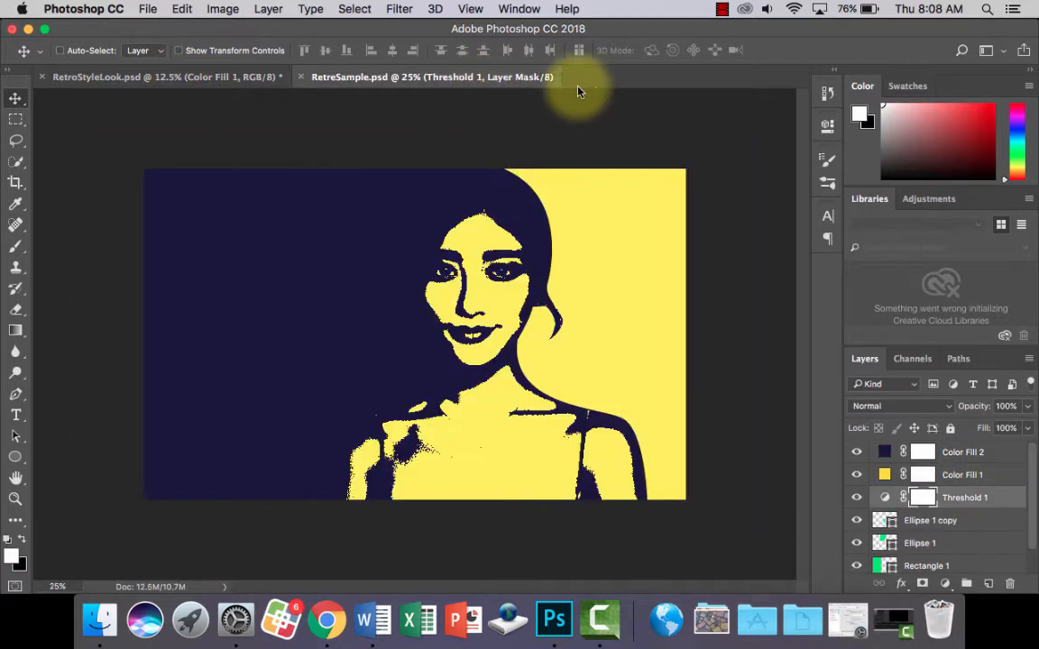
{"action": "left_click", "coordinate": [147, 9]}
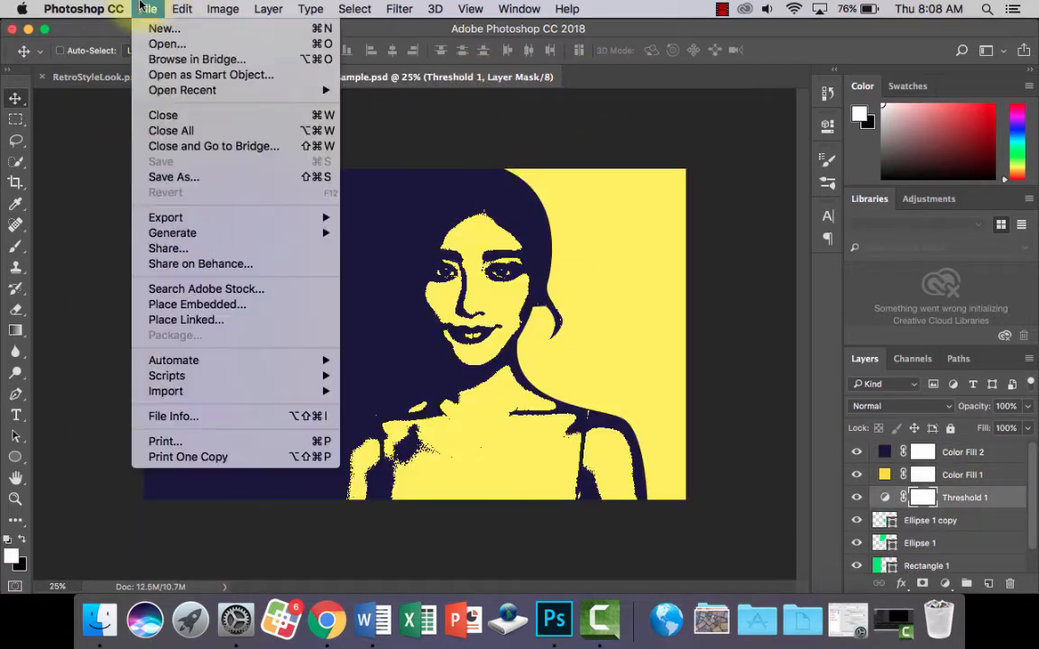
{"action": "left_click", "coordinate": [165, 44]}
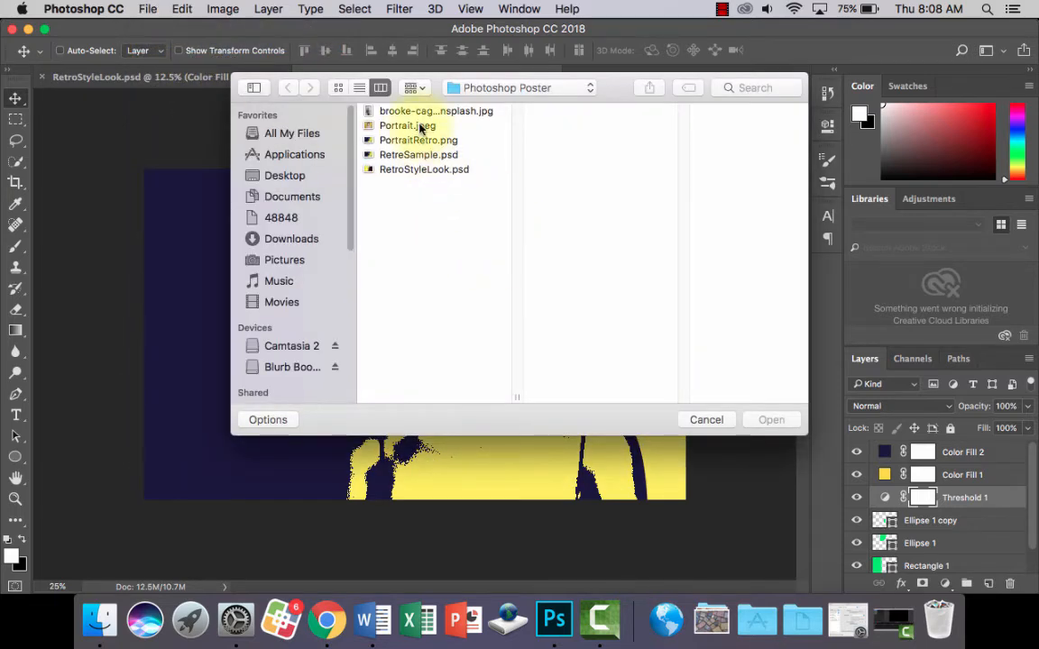
{"action": "left_click", "coordinate": [420, 128]}
{"action": "left_click", "coordinate": [770, 420]}
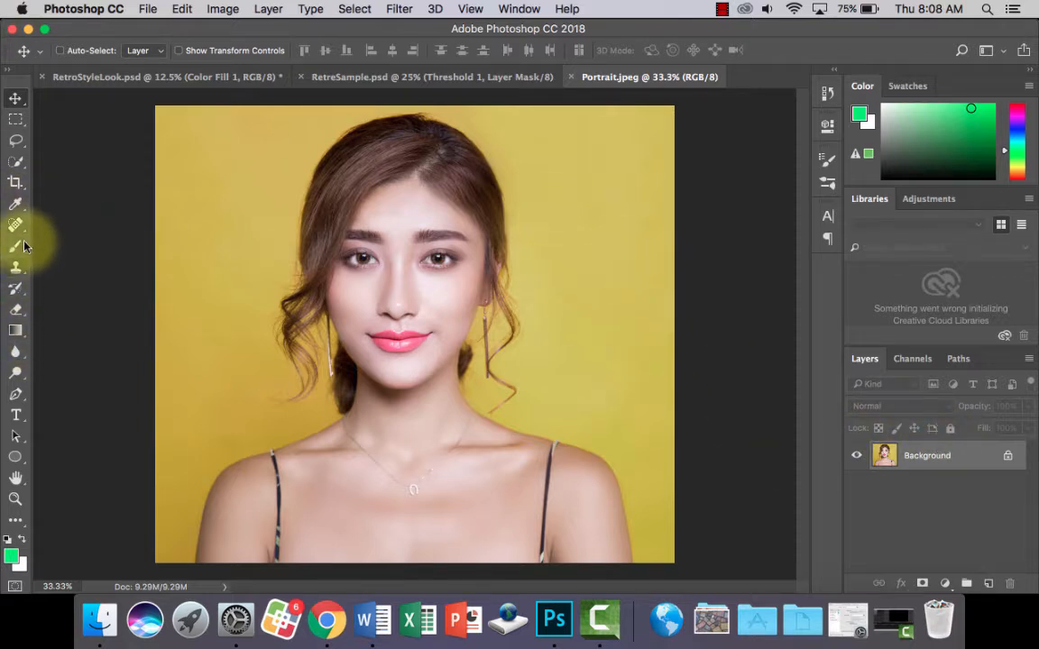
Crop a little off the portrait's top edge, extend the canvas on both sides, and unlock the Background layer
{"action": "left_click", "coordinate": [15, 182]}
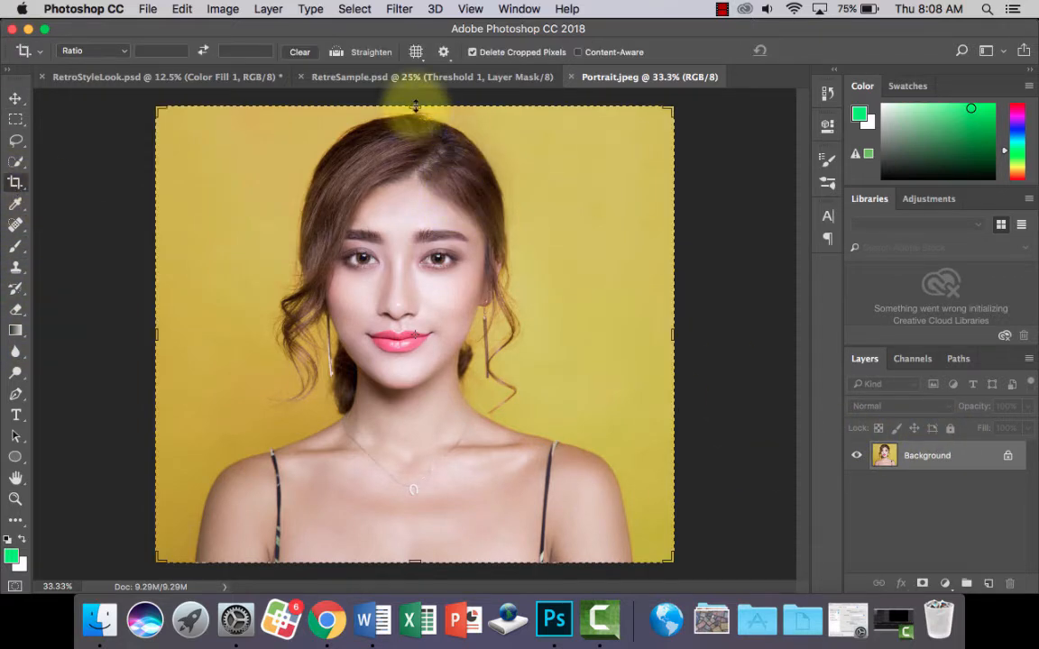
{"action": "left_click_drag", "start_coordinate": [413, 105], "coordinate": [412, 113]}
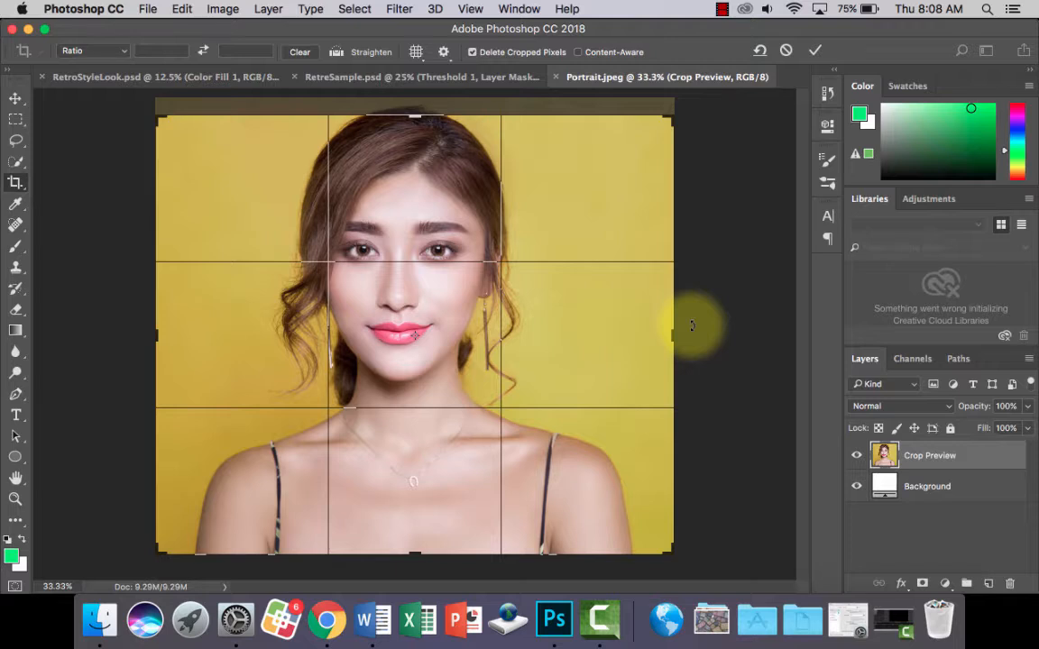
{"action": "key", "text": "super+minus"}
{"action": "left_click_drag", "start_coordinate": [606, 336], "coordinate": [696, 336]}
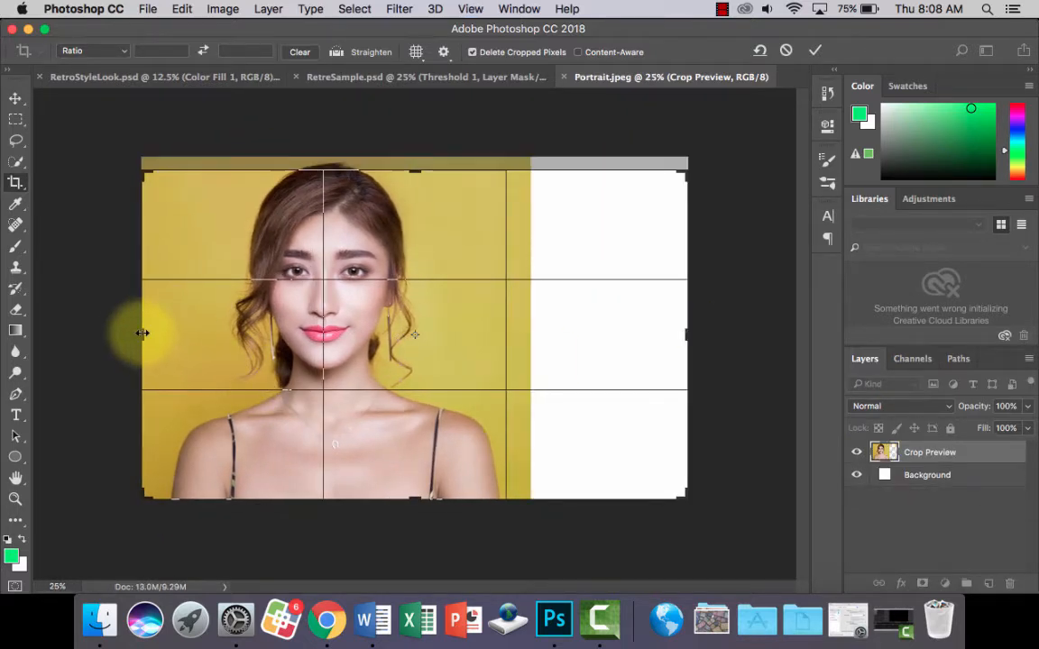
{"action": "left_click_drag", "start_coordinate": [141, 333], "coordinate": [100, 334]}
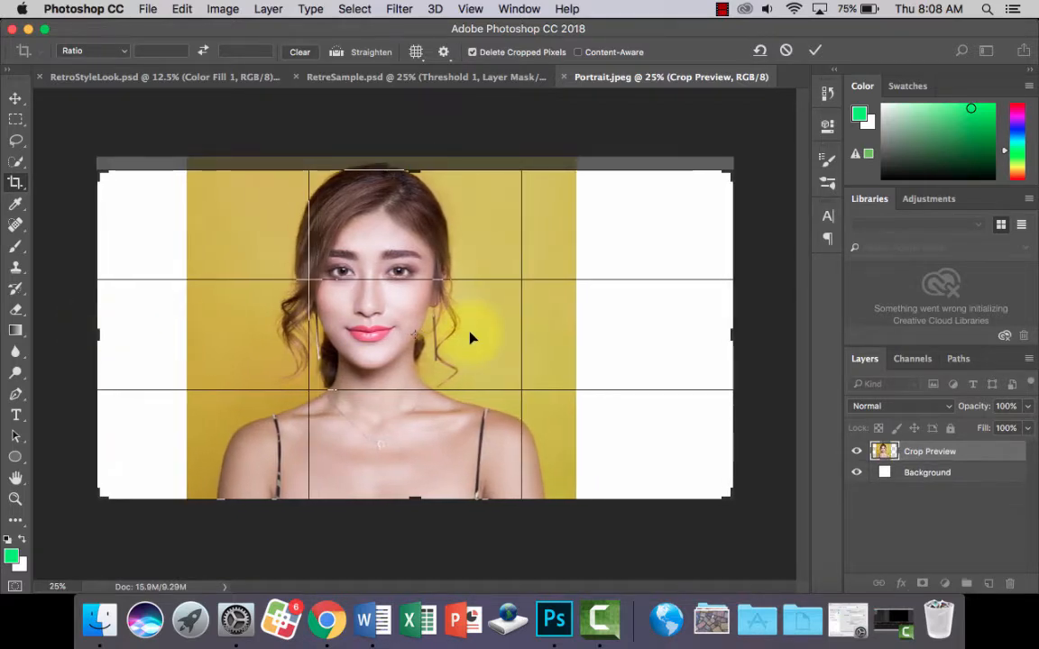
{"action": "key", "text": "Return"}
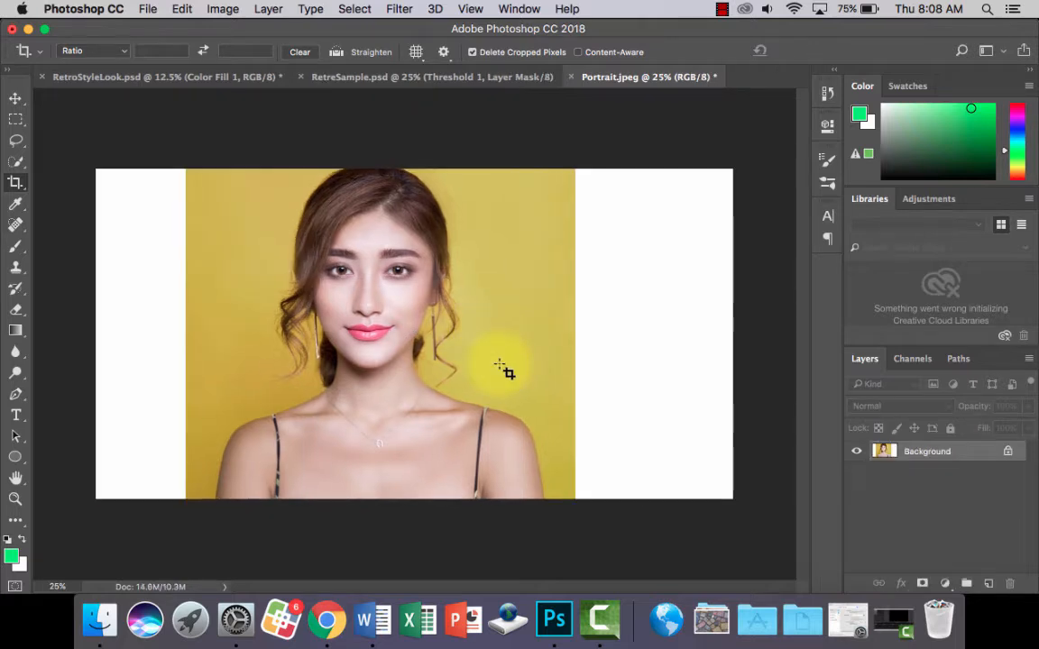
{"action": "left_click", "coordinate": [1009, 452]}
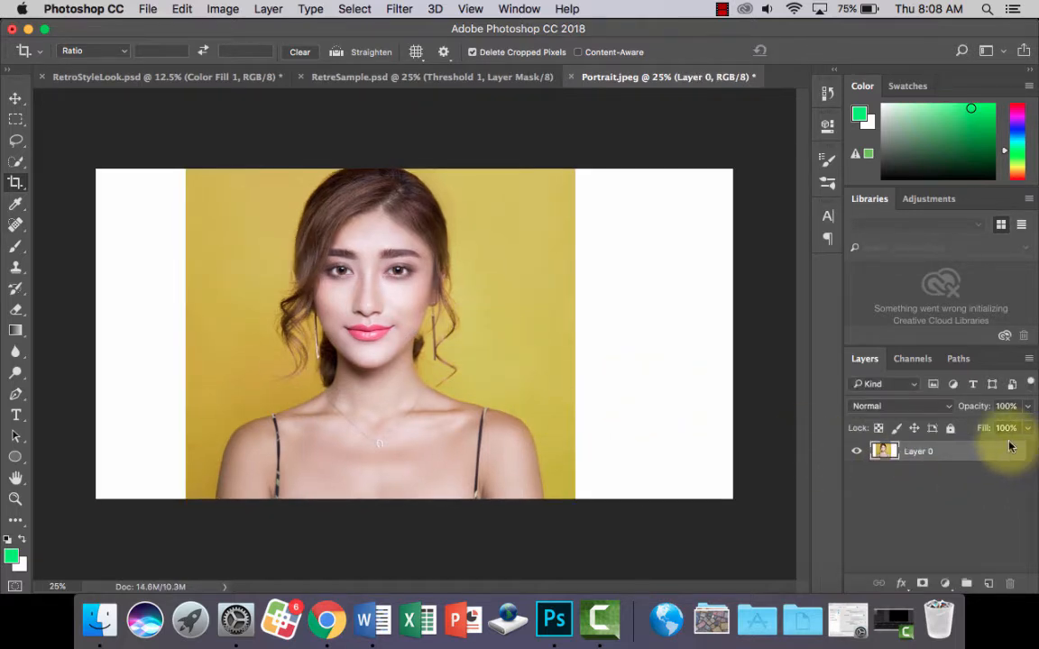
Start a Pen tool path just below the canvas and curve it up the woman's left arm to the top of her shoulder
{"action": "left_click", "coordinate": [18, 397]}
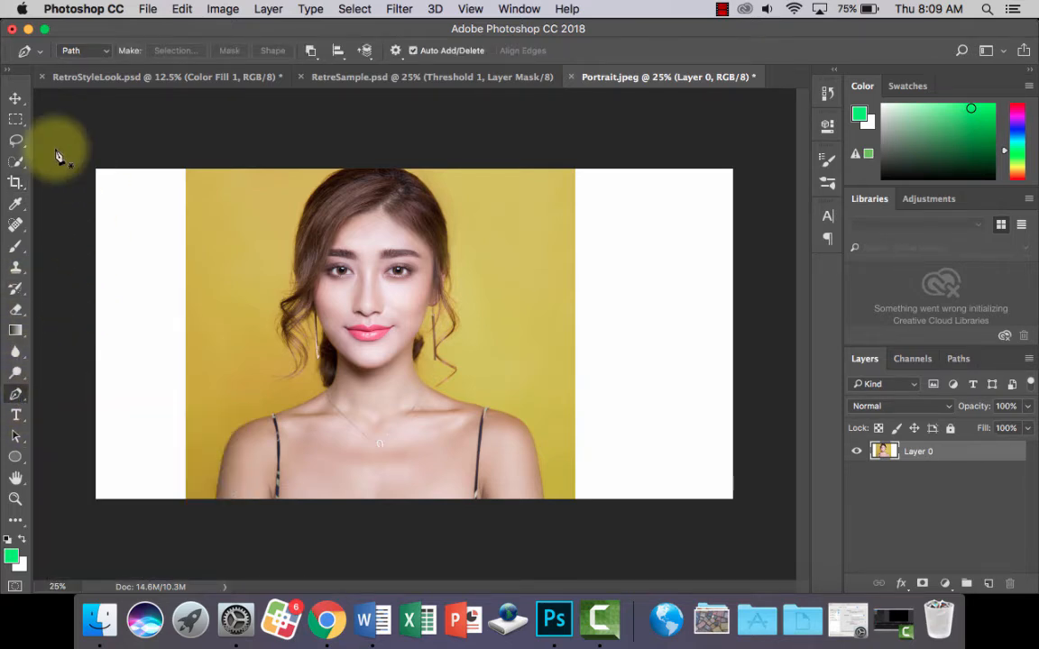
{"action": "left_click", "coordinate": [83, 51]}
{"action": "left_click", "coordinate": [94, 51]}
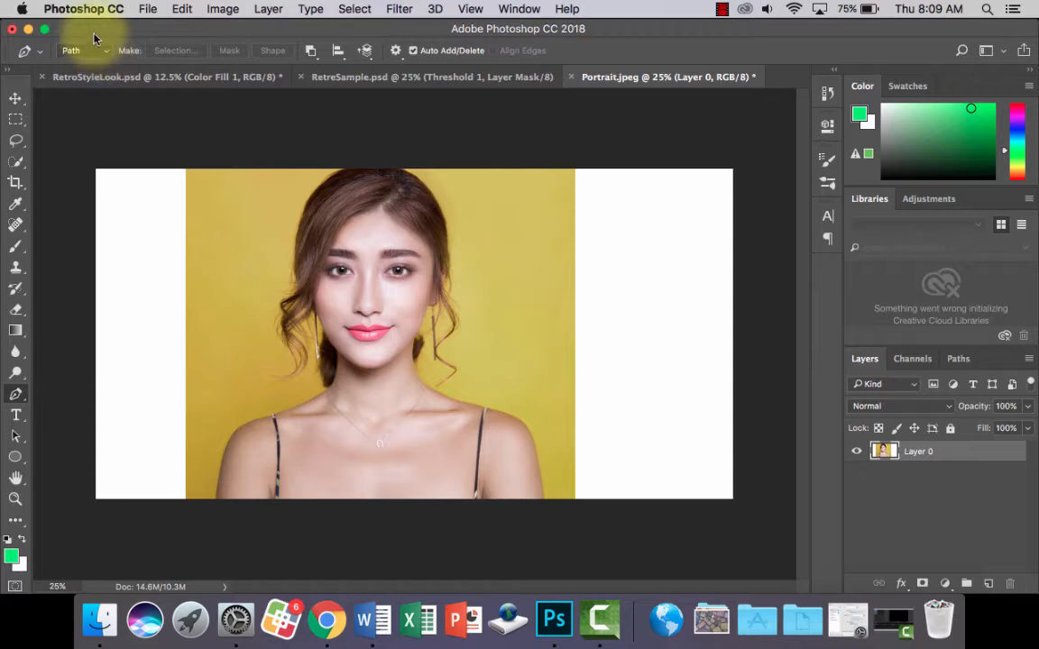
{"action": "key", "text": "super+equal"}
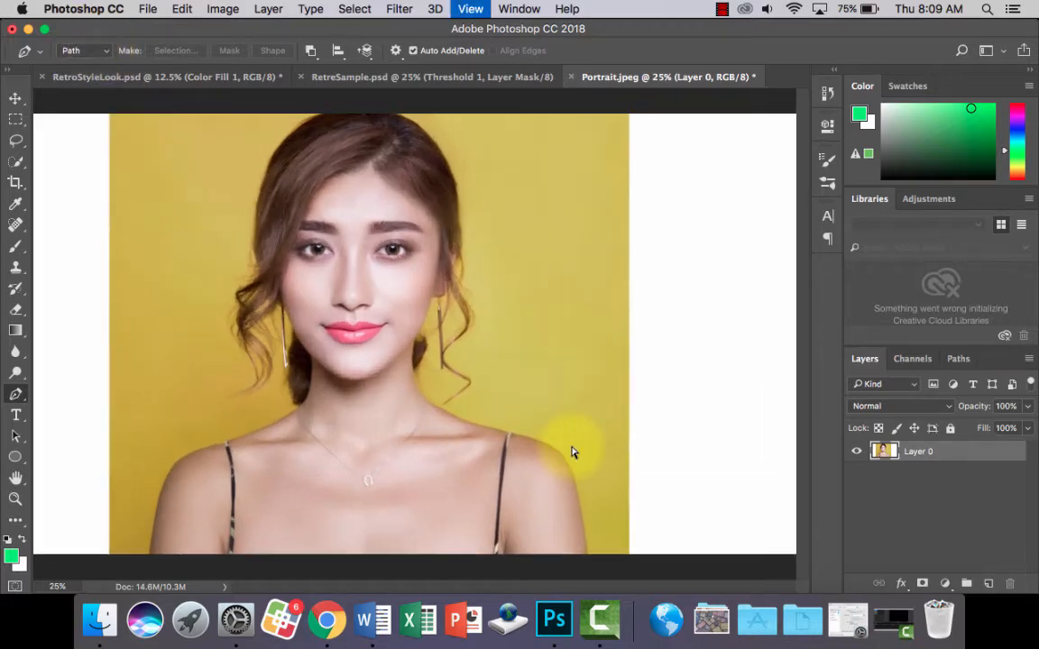
{"action": "left_click_drag", "start_coordinate": [572, 445], "coordinate": [584, 338]}
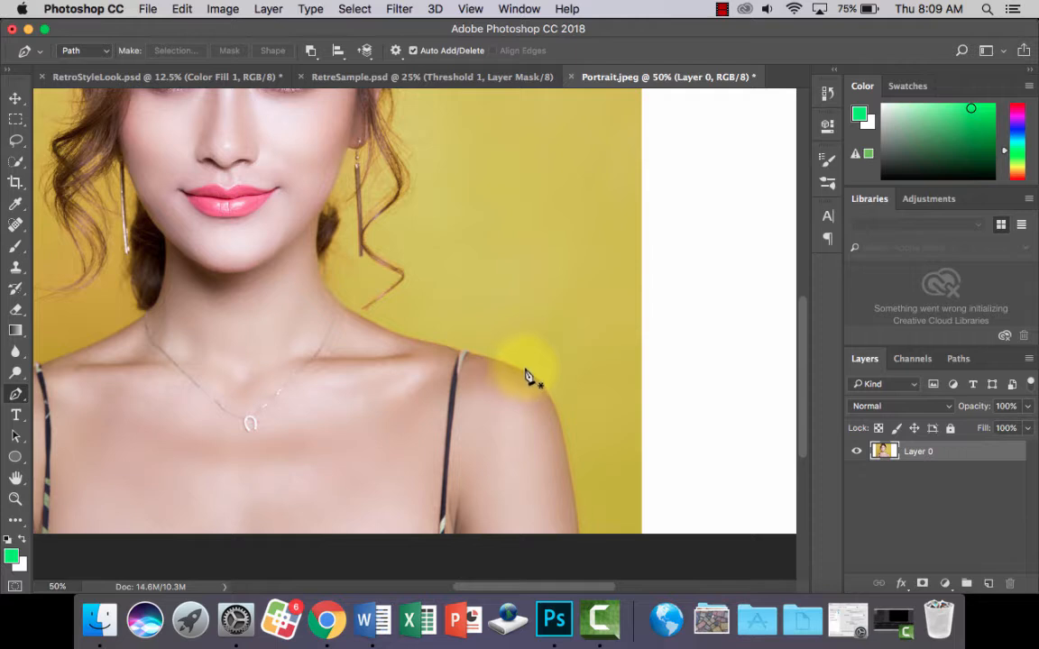
{"action": "left_click", "coordinate": [580, 549]}
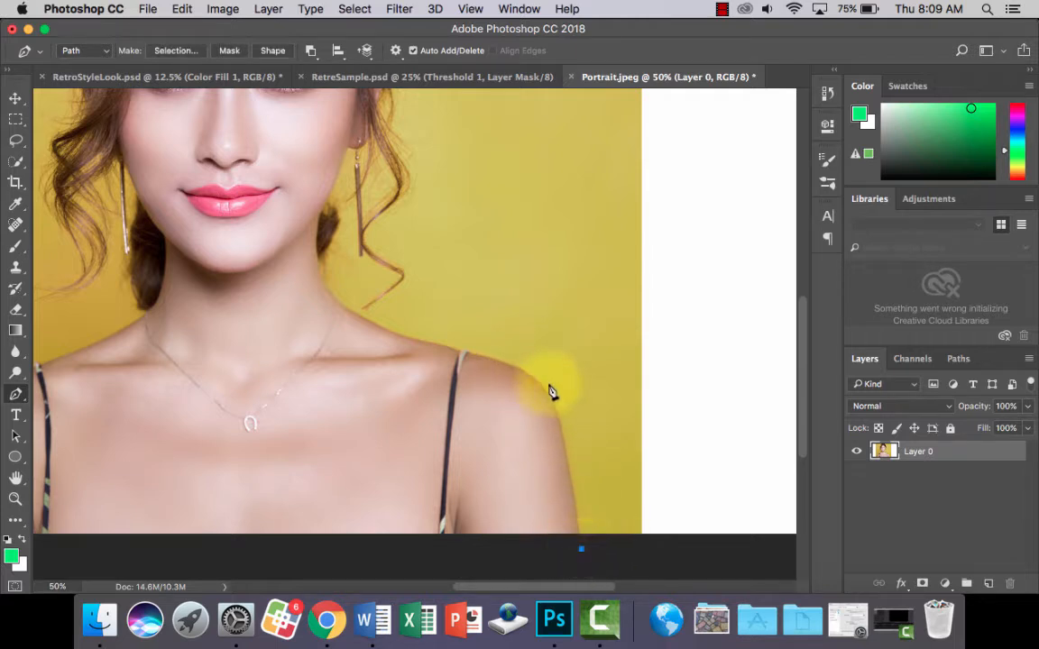
{"action": "left_click_drag", "start_coordinate": [517, 364], "coordinate": [454, 326]}
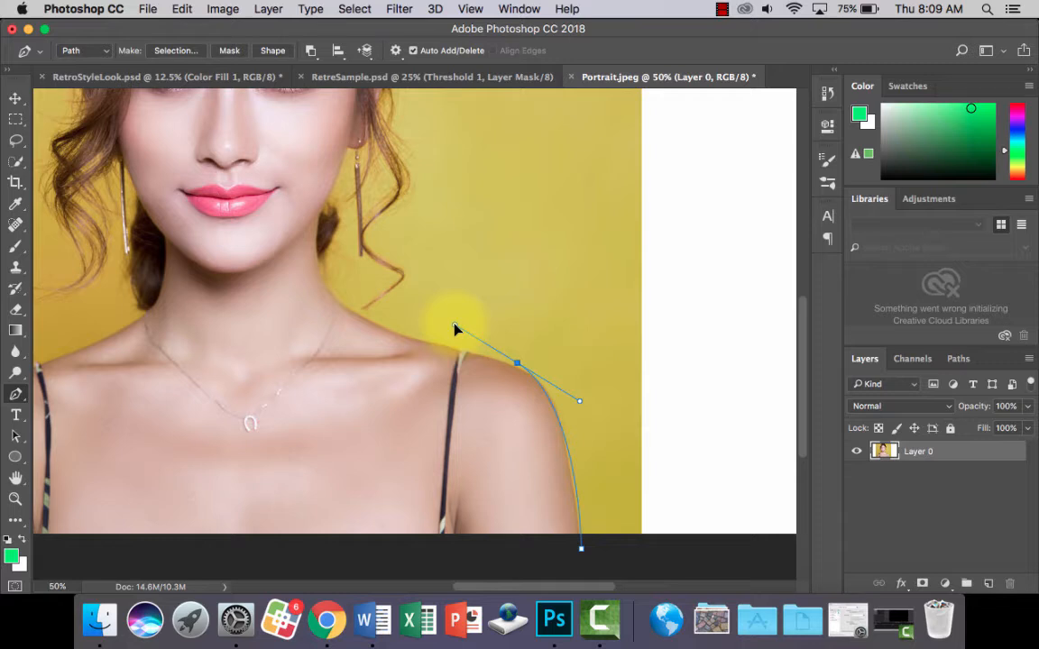
{"action": "mouse_move", "coordinate": [454, 327]}
{"action": "left_mouse_down"}
{"action": "mouse_move", "coordinate": [452, 339]}
{"action": "mouse_move", "coordinate": [457, 332]}
{"action": "mouse_move", "coordinate": [433, 330]}
{"action": "mouse_move", "coordinate": [447, 294]}
{"action": "mouse_move", "coordinate": [448, 322]}
{"action": "mouse_move", "coordinate": [449, 309]}
{"action": "left_mouse_up"}
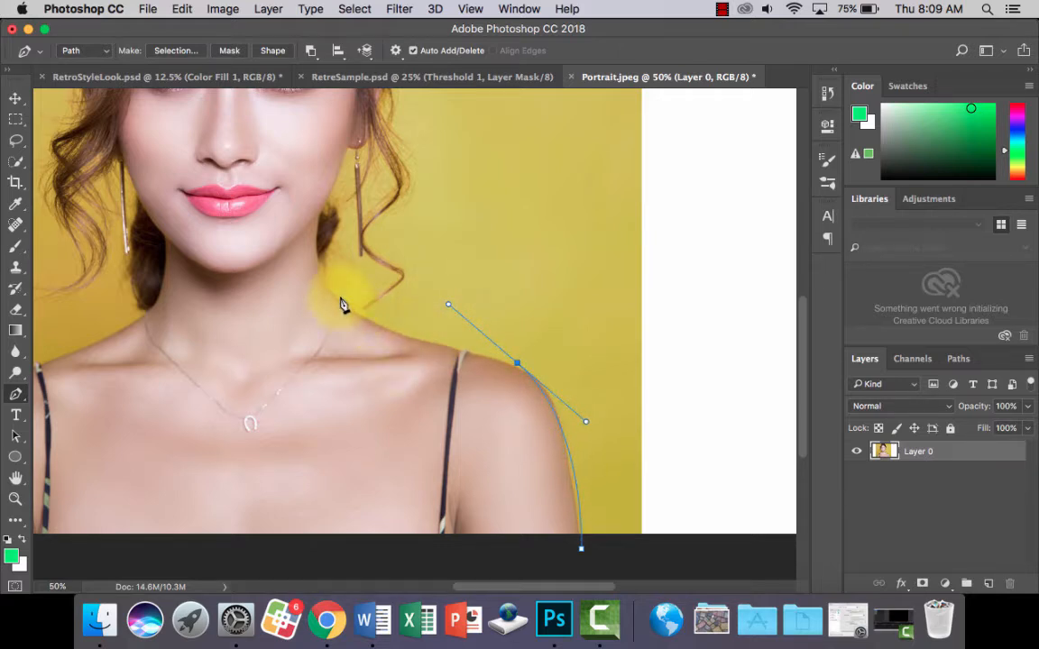
{"action": "left_click_drag", "start_coordinate": [320, 267], "coordinate": [179, 139]}
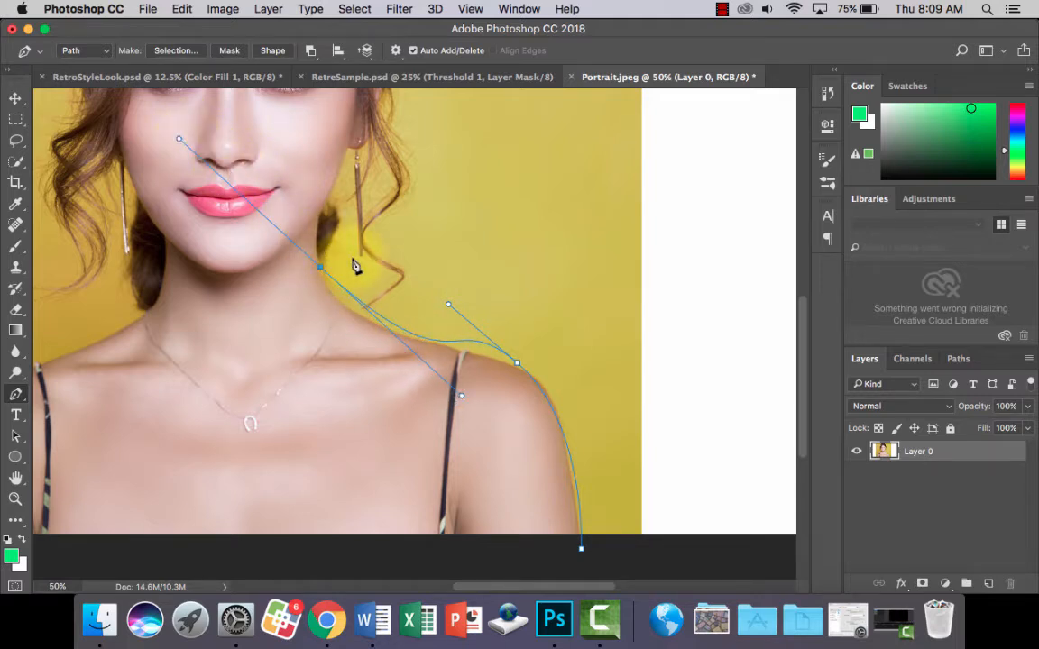
{"action": "left_click", "coordinate": [517, 364], "text": "alt"}
{"action": "left_click_drag", "start_coordinate": [517, 365], "coordinate": [585, 421]}
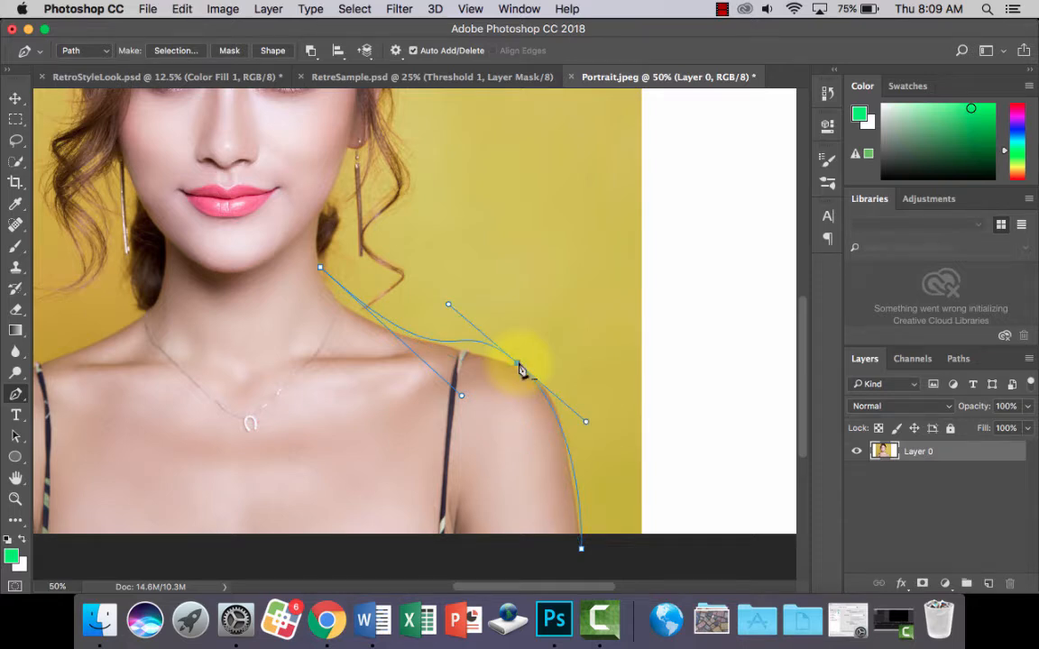
{"action": "left_click", "coordinate": [321, 269]}
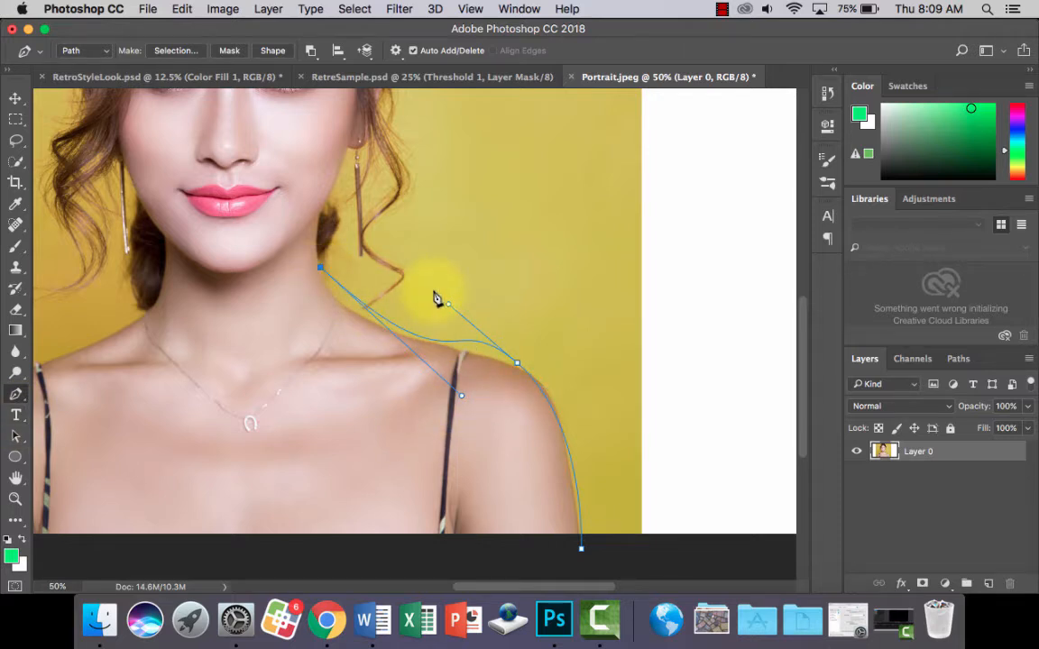
{"action": "key", "text": "alt+super+z"}
{"action": "key", "text": "alt+super+z"}
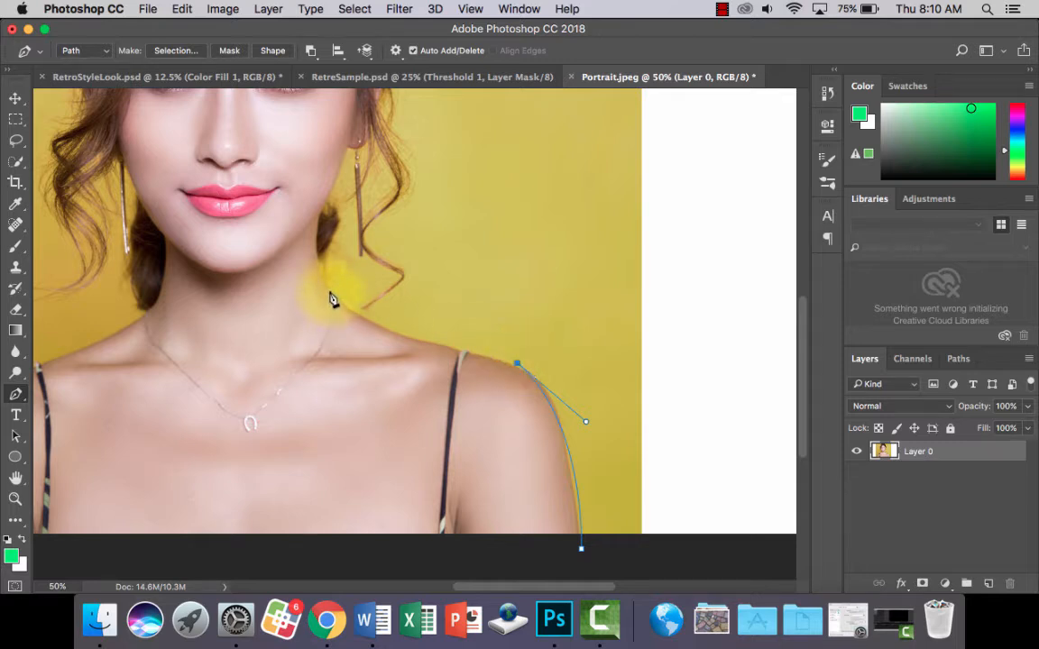
Continue the path from the shoulder along the neck and jawline to the left earlobe, ending on an anchor without an outgoing handle
{"action": "left_click_drag", "start_coordinate": [328, 290], "coordinate": [323, 170]}
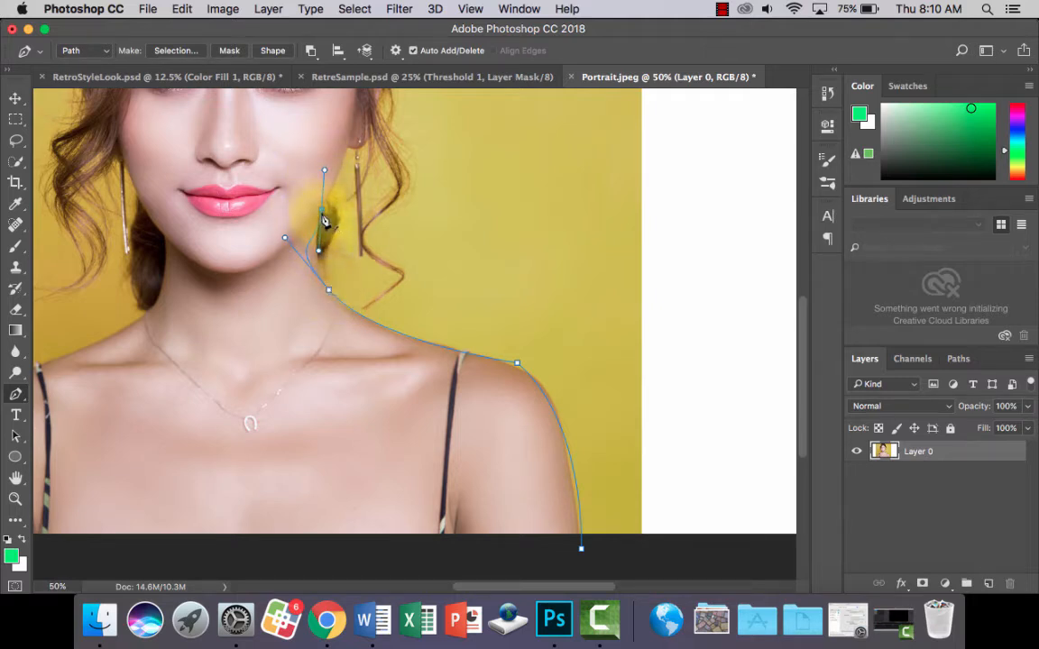
{"action": "key", "text": "super+z"}
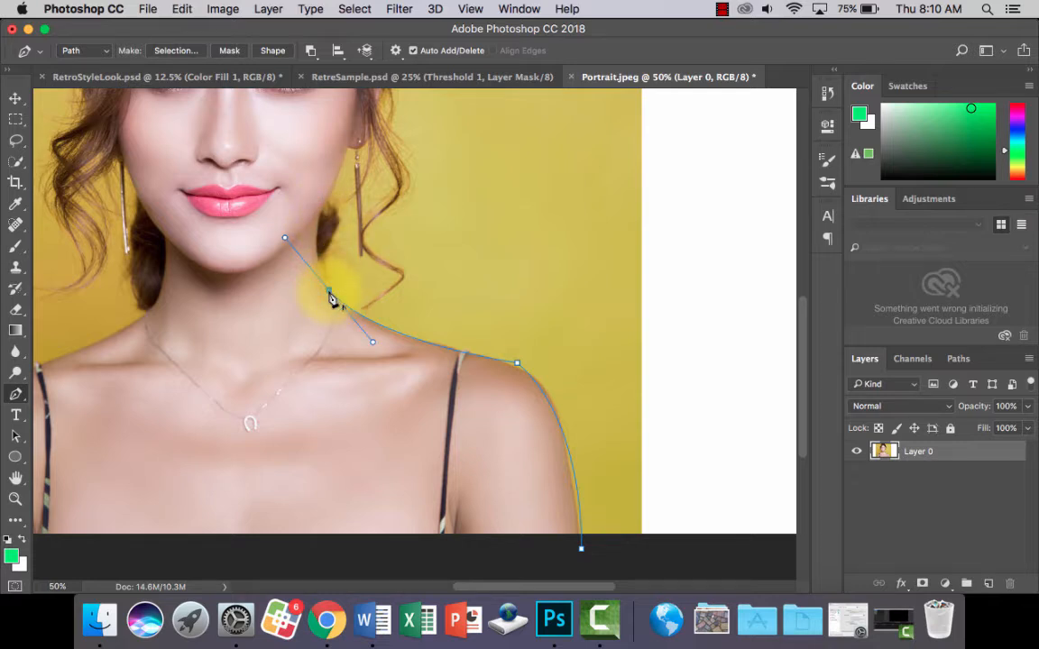
{"action": "left_click_drag", "start_coordinate": [321, 214], "coordinate": [333, 186]}
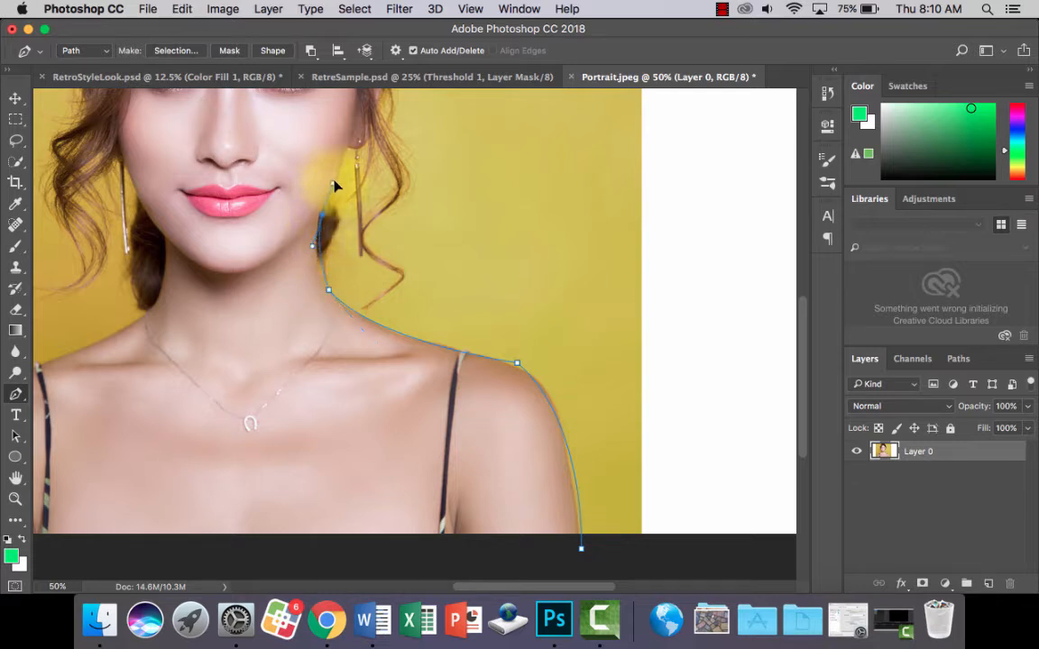
{"action": "scroll", "coordinate": [370, 209], "scroll_direction": "up", "scroll_amount": 3}
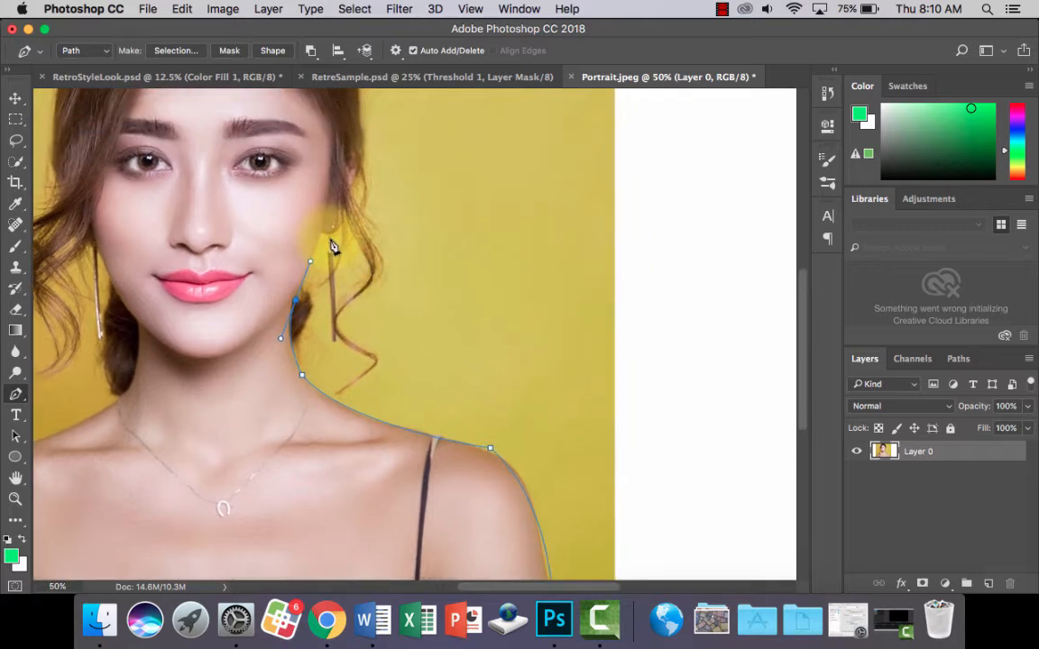
{"action": "left_click_drag", "start_coordinate": [322, 221], "coordinate": [343, 234]}
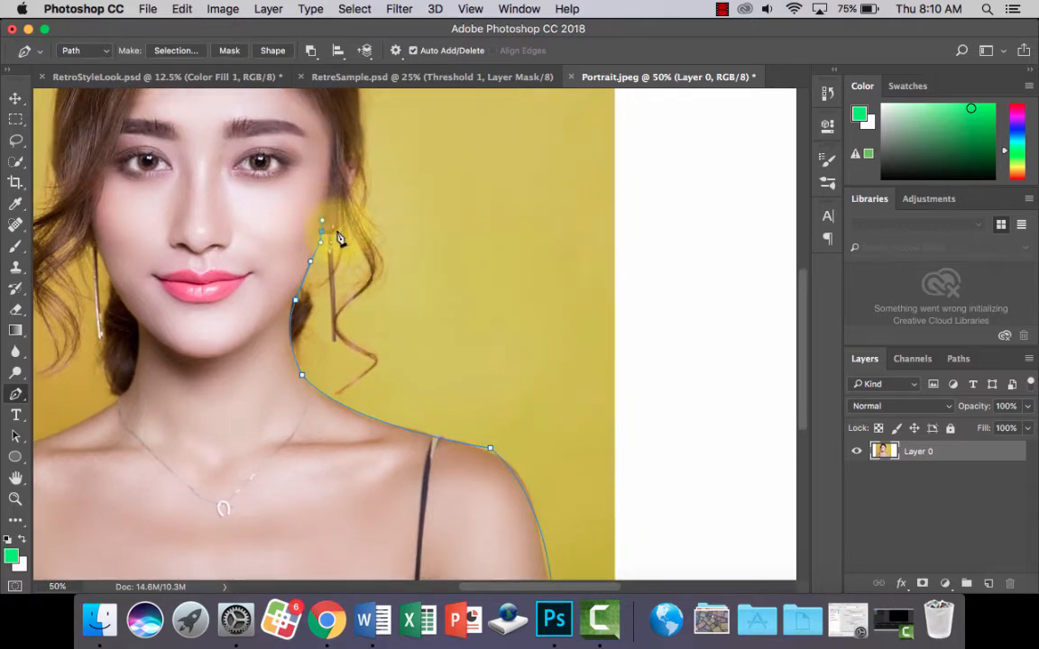
{"action": "left_click", "coordinate": [322, 231], "text": "alt"}
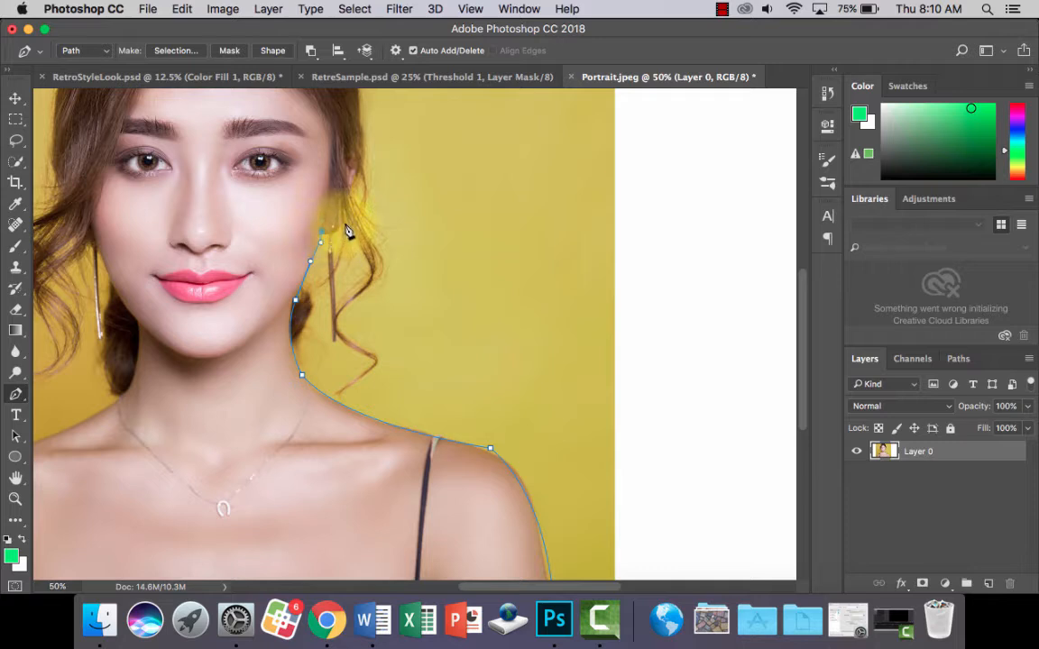
Trace the path around the earlobe, down the loose hair strand beside the earring and back up to the ear
{"action": "left_click_drag", "start_coordinate": [345, 223], "coordinate": [349, 204]}
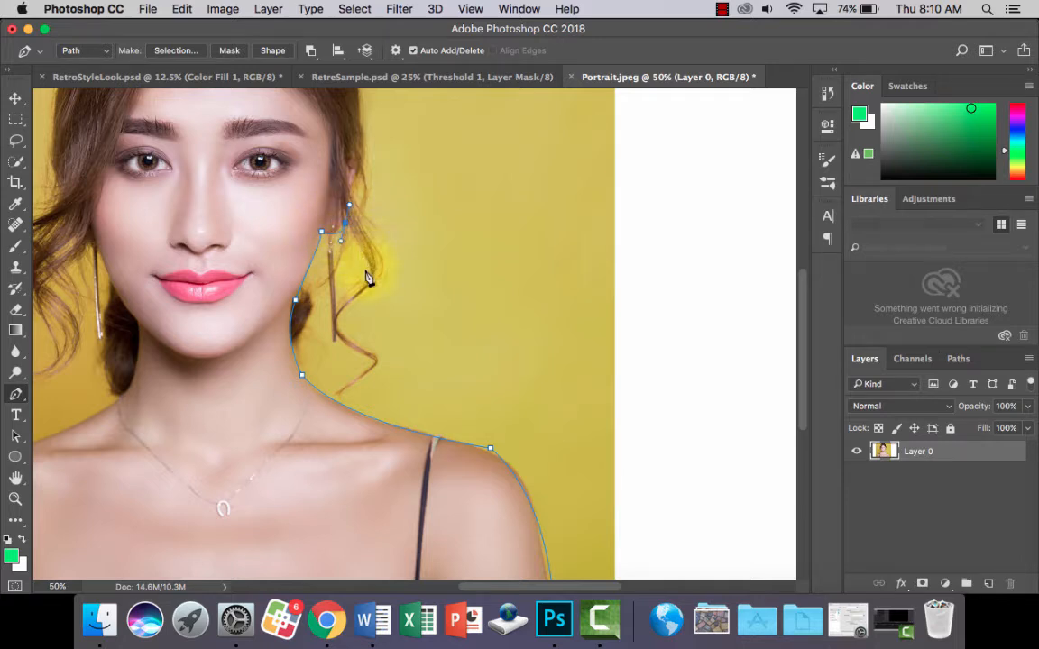
{"action": "left_click_drag", "start_coordinate": [360, 284], "coordinate": [359, 285]}
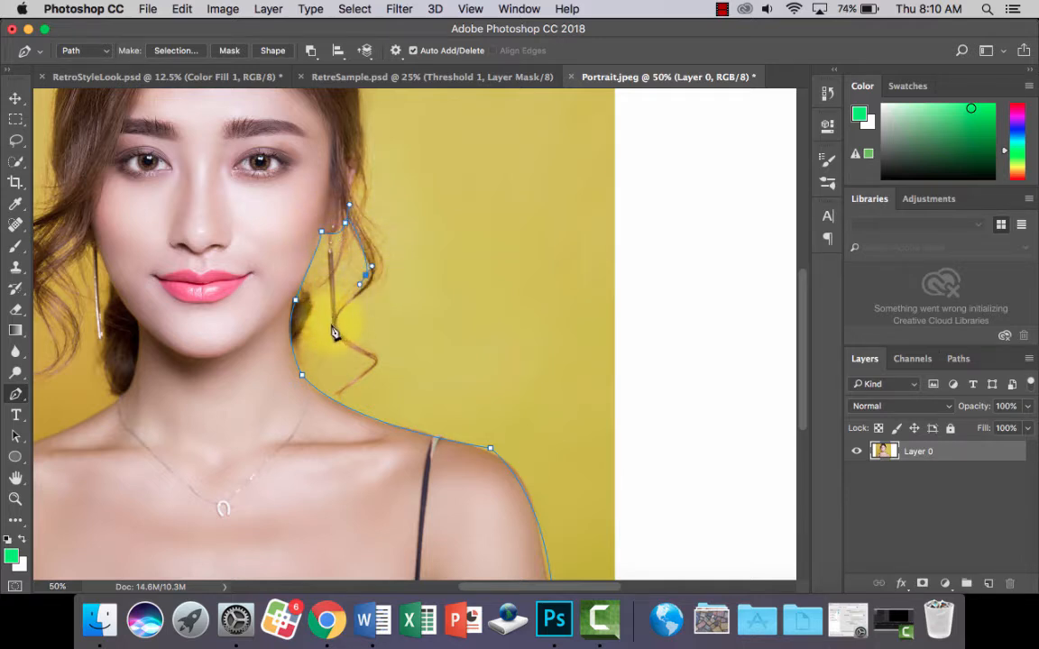
{"action": "left_click_drag", "start_coordinate": [333, 333], "coordinate": [351, 343]}
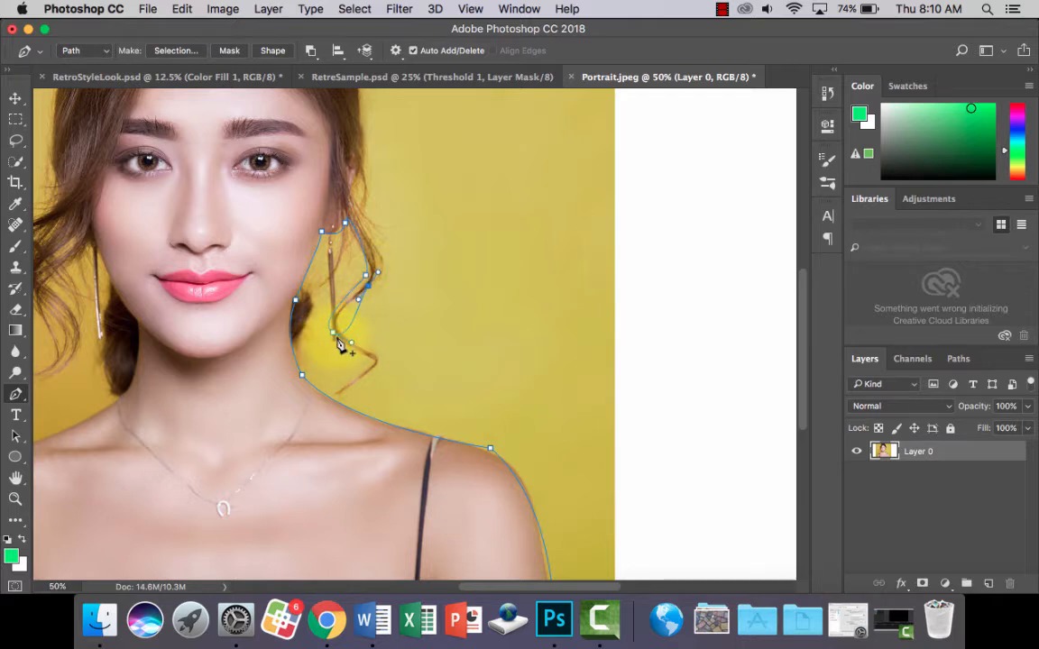
{"action": "left_click_drag", "start_coordinate": [377, 272], "coordinate": [411, 240]}
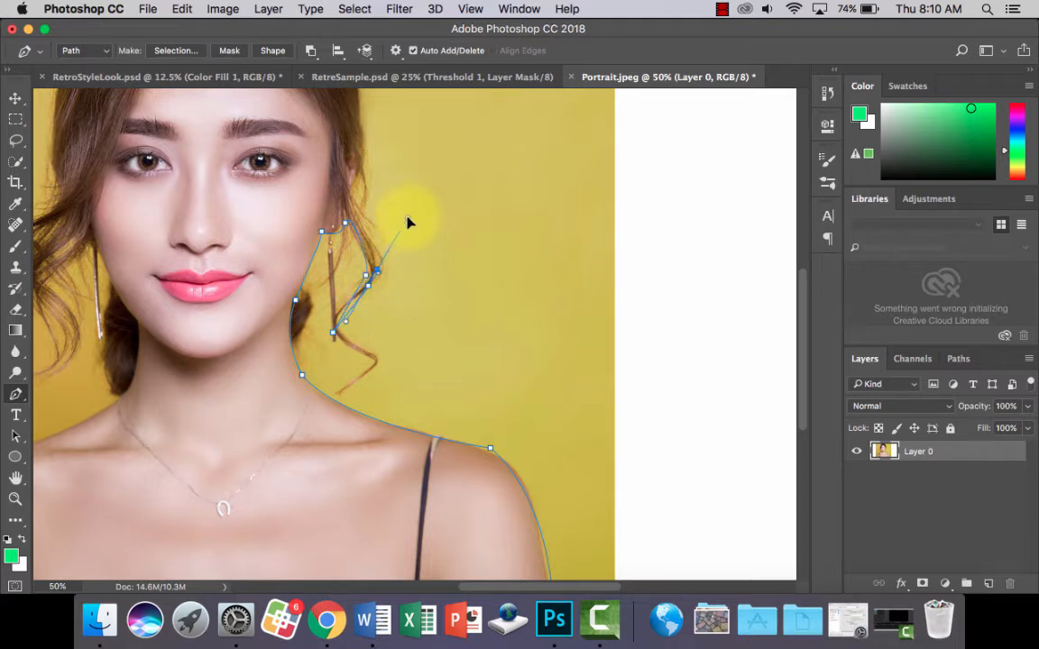
{"action": "left_click_drag", "start_coordinate": [354, 220], "coordinate": [350, 180]}
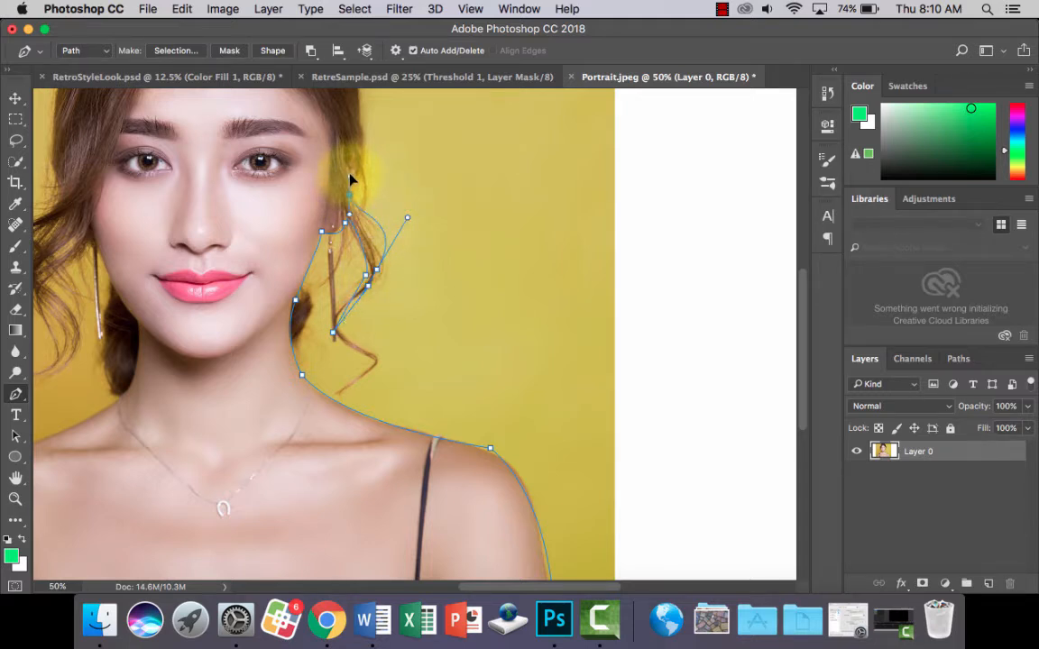
{"action": "key", "text": "super+z"}
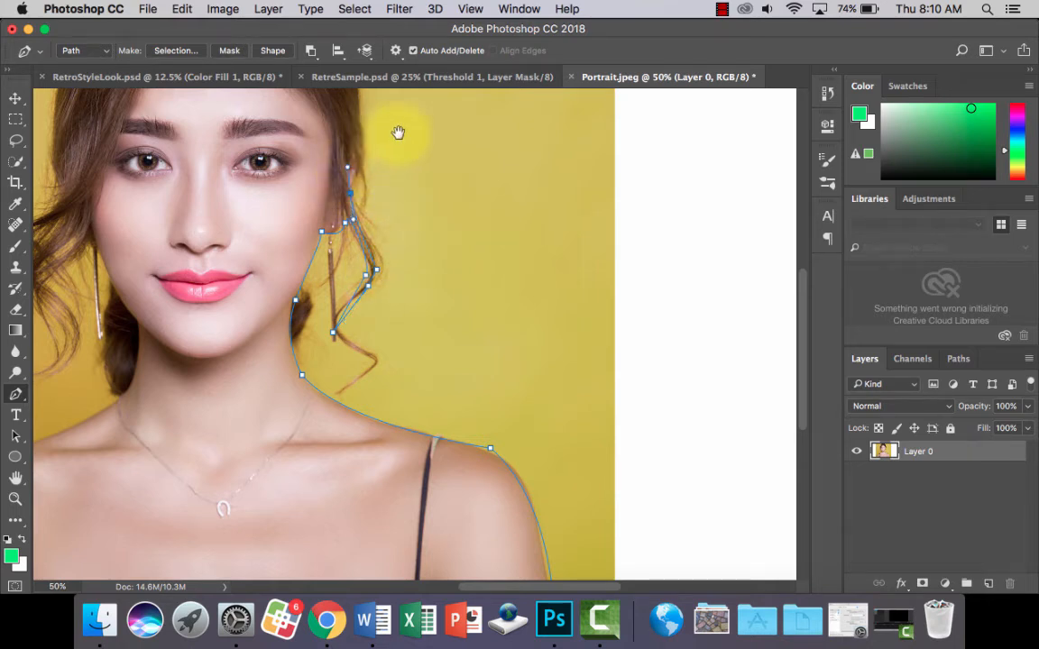
Extend the path from the ear up the outer edge of the hair to the top of the head at the canvas edge
{"action": "scroll", "coordinate": [398, 133], "scroll_direction": "up", "scroll_amount": 5}
{"action": "left_click_drag", "start_coordinate": [382, 338], "coordinate": [377, 274]}
{"action": "left_click_drag", "start_coordinate": [289, 170], "coordinate": [223, 134]}
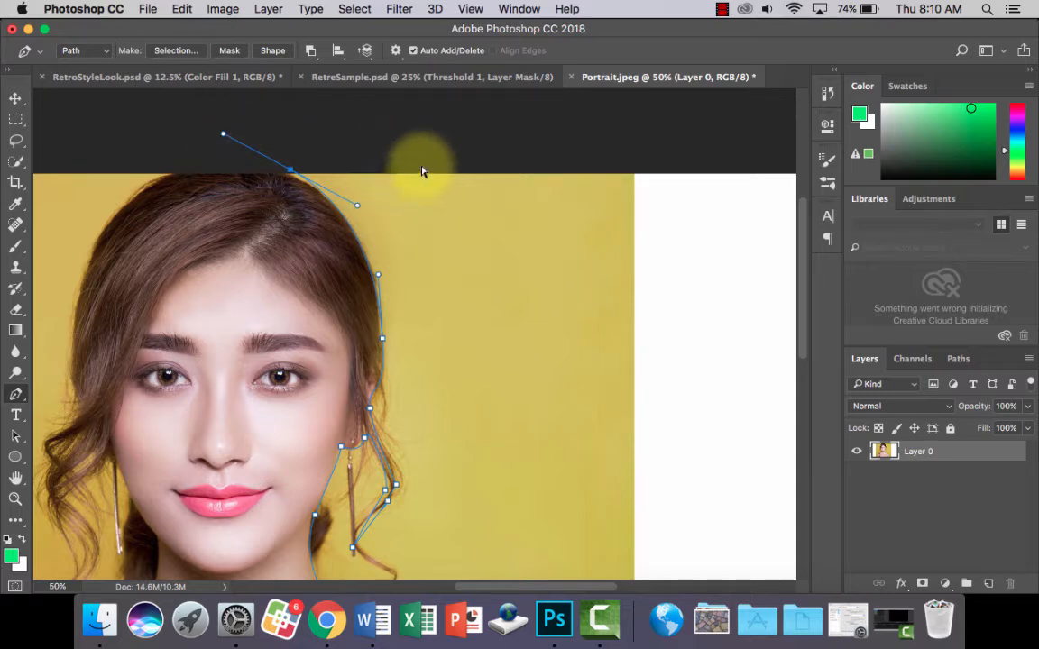
Route the path from the top of the head around the outside of the canvas and close it at the starting anchor by the arm
{"action": "scroll", "coordinate": [421, 171], "scroll_direction": "down", "scroll_amount": 2}
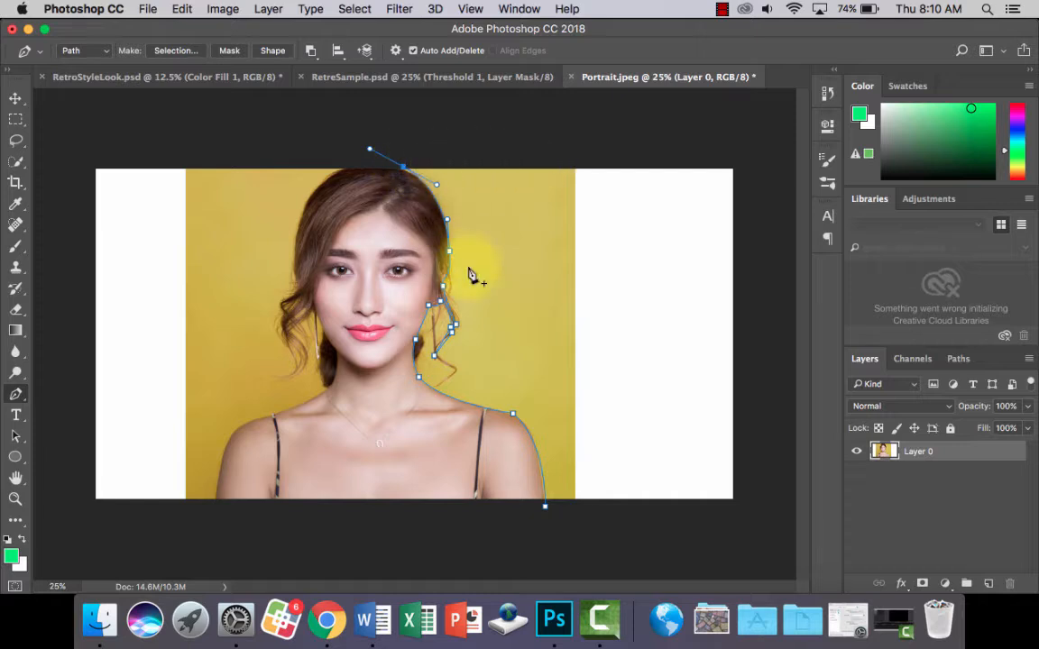
{"action": "left_click", "coordinate": [768, 122]}
{"action": "left_click", "coordinate": [775, 482]}
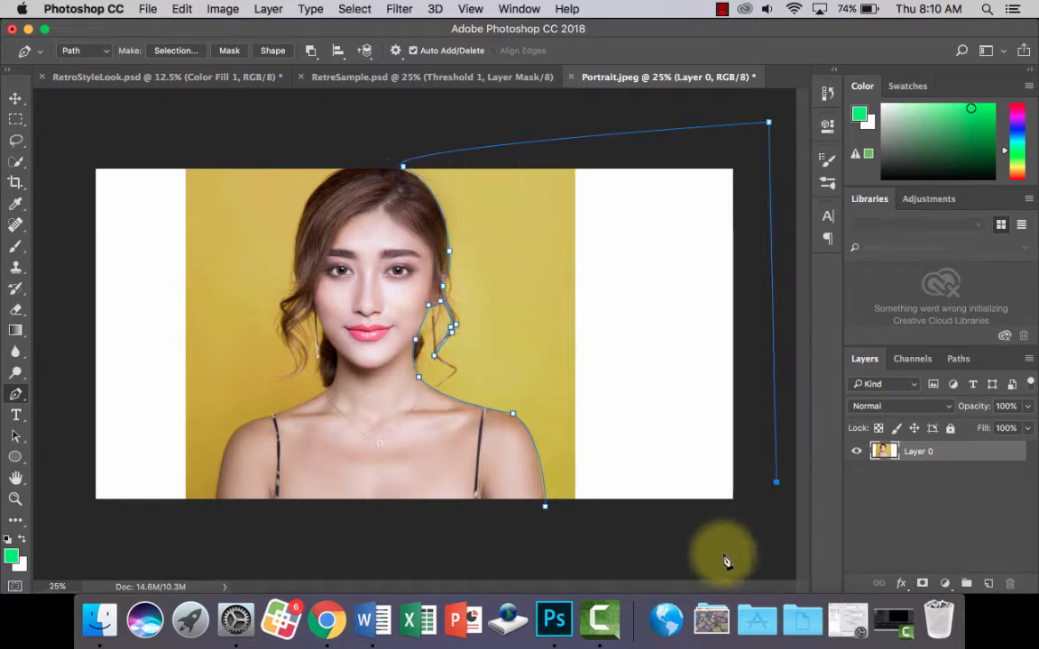
{"action": "left_click", "coordinate": [762, 552]}
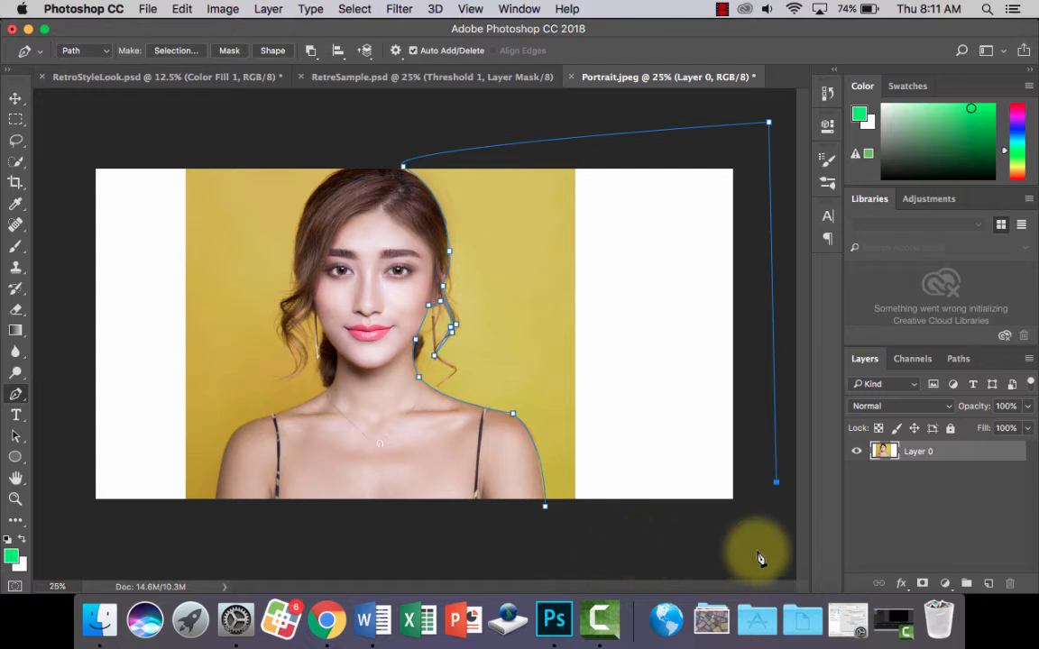
{"action": "left_click", "coordinate": [544, 510]}
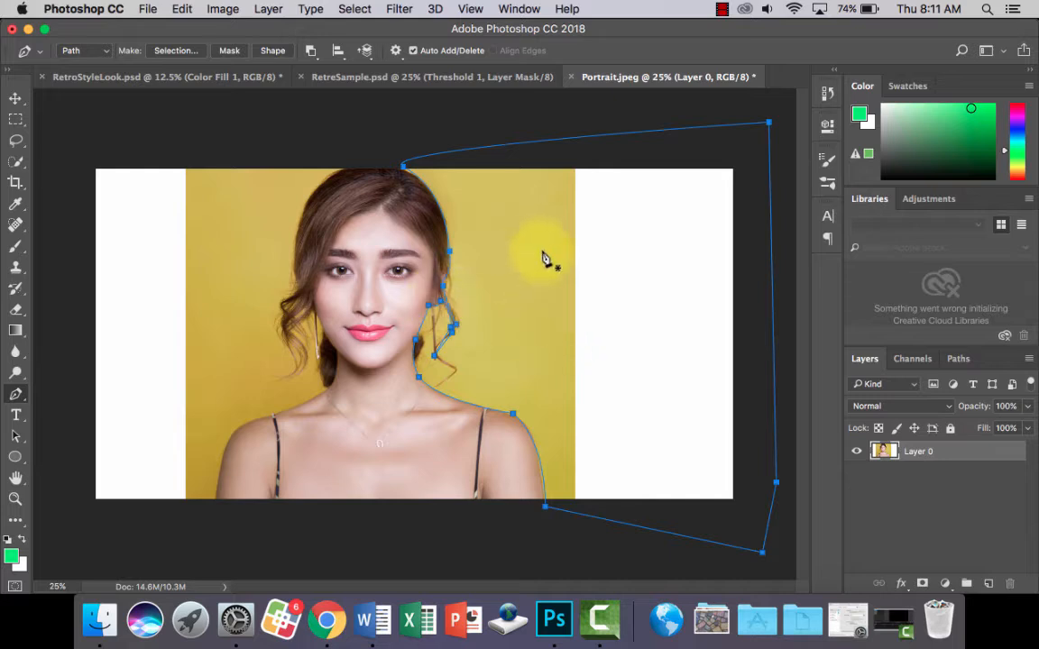
Convert the closed path into a new anti-aliased selection with a feather radius of 0 pixels
{"action": "right_click", "coordinate": [595, 267]}
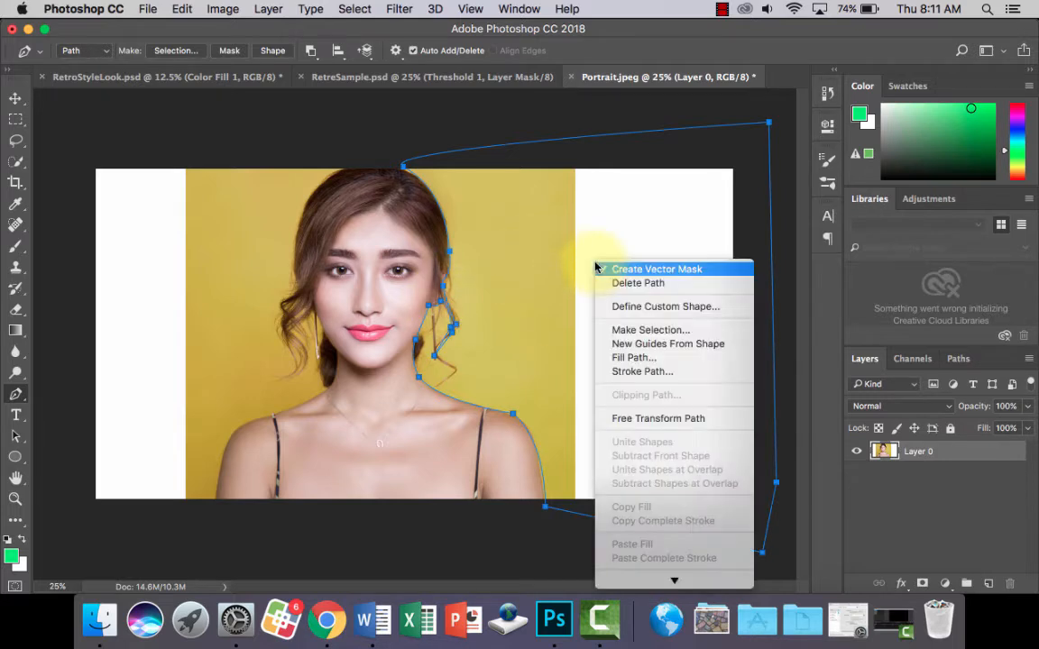
{"action": "left_click", "coordinate": [646, 328]}
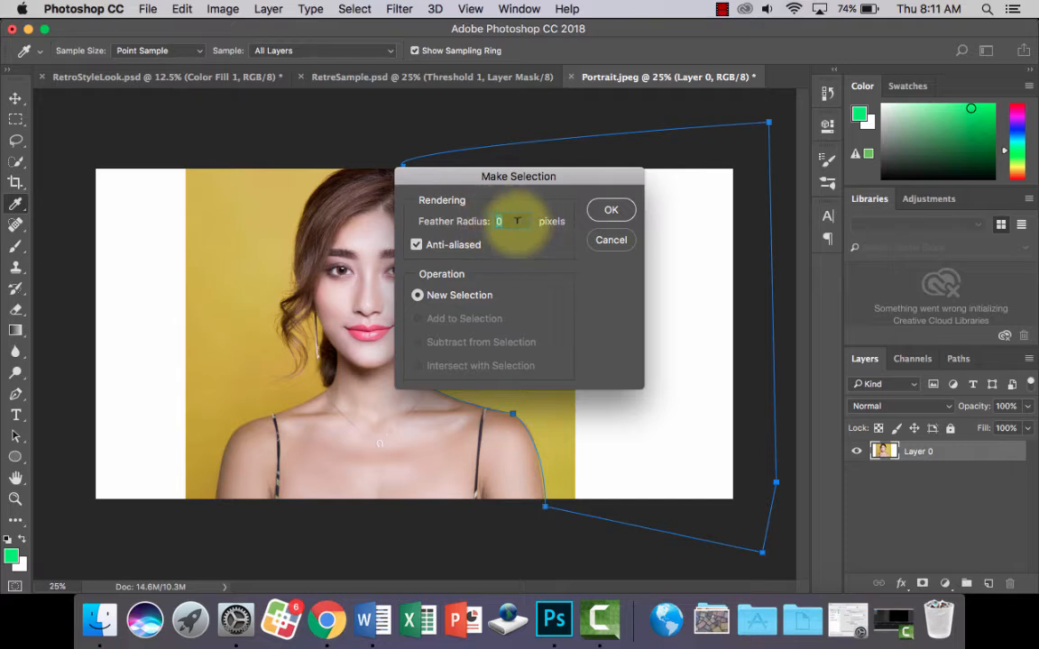
{"action": "left_click", "coordinate": [611, 210]}
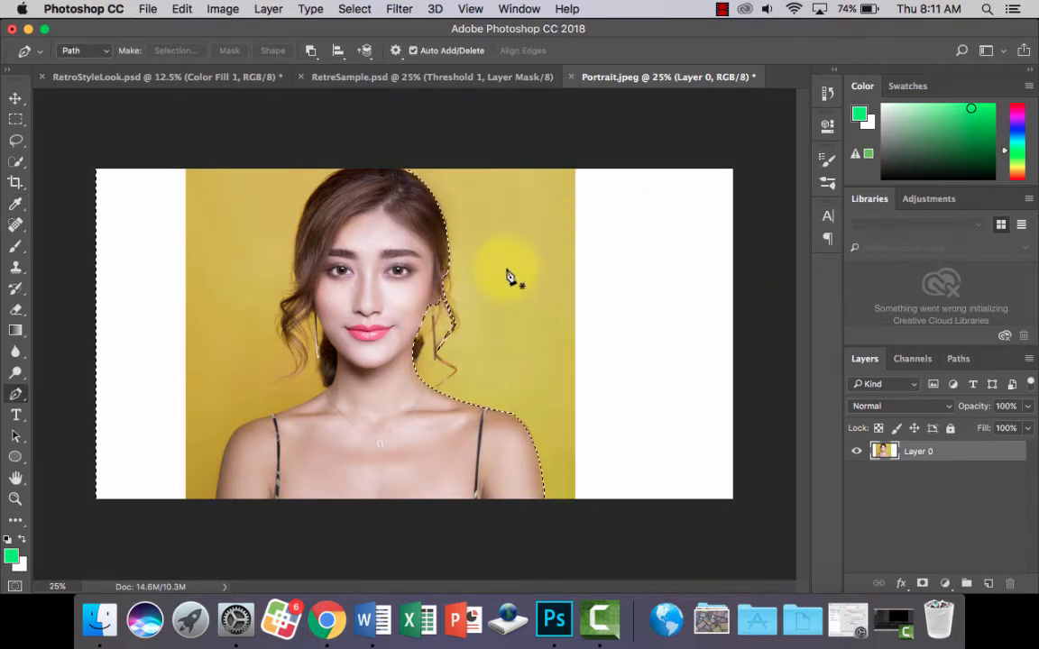
Undo the deletion of the woman, then invert the selection to remove the background to the right of her from Layer 0
{"action": "key", "text": "Delete"}
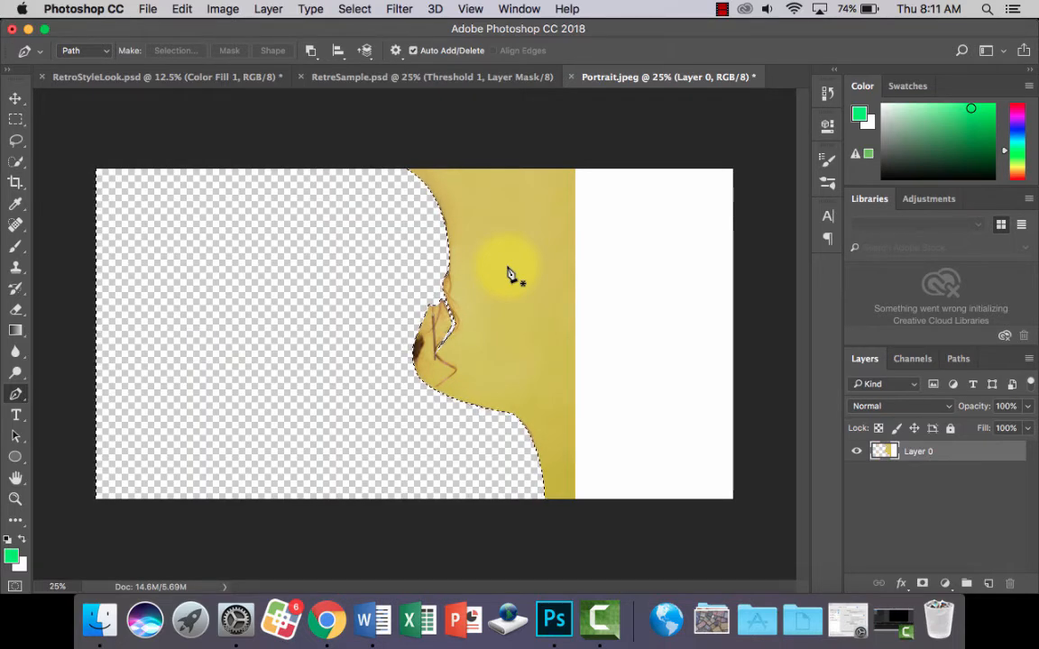
{"action": "key", "text": "super+z"}
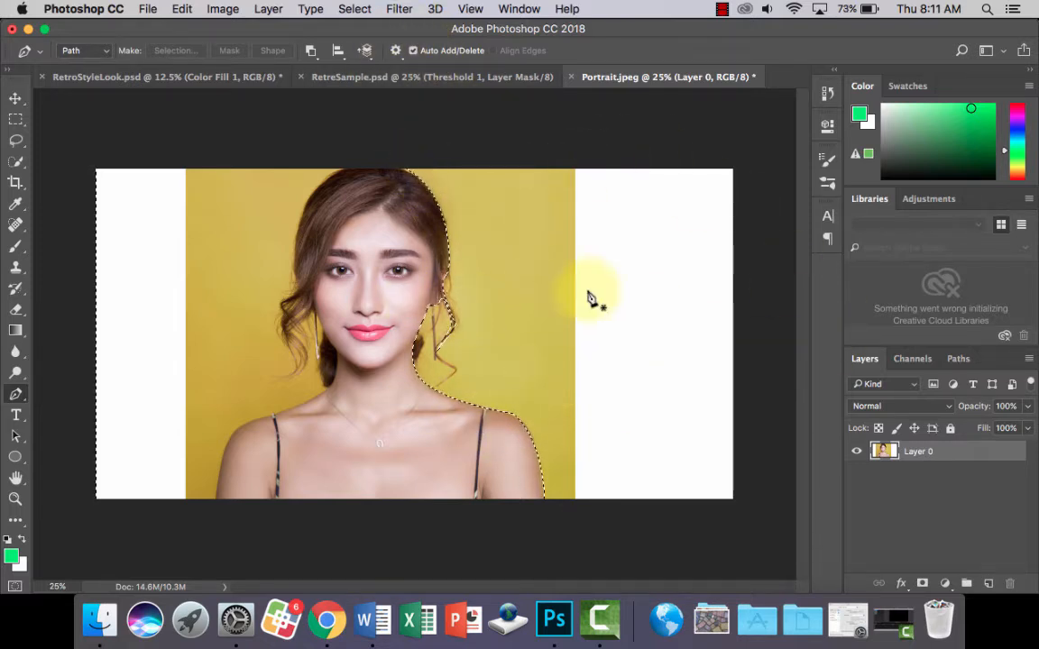
{"action": "left_click", "coordinate": [359, 9]}
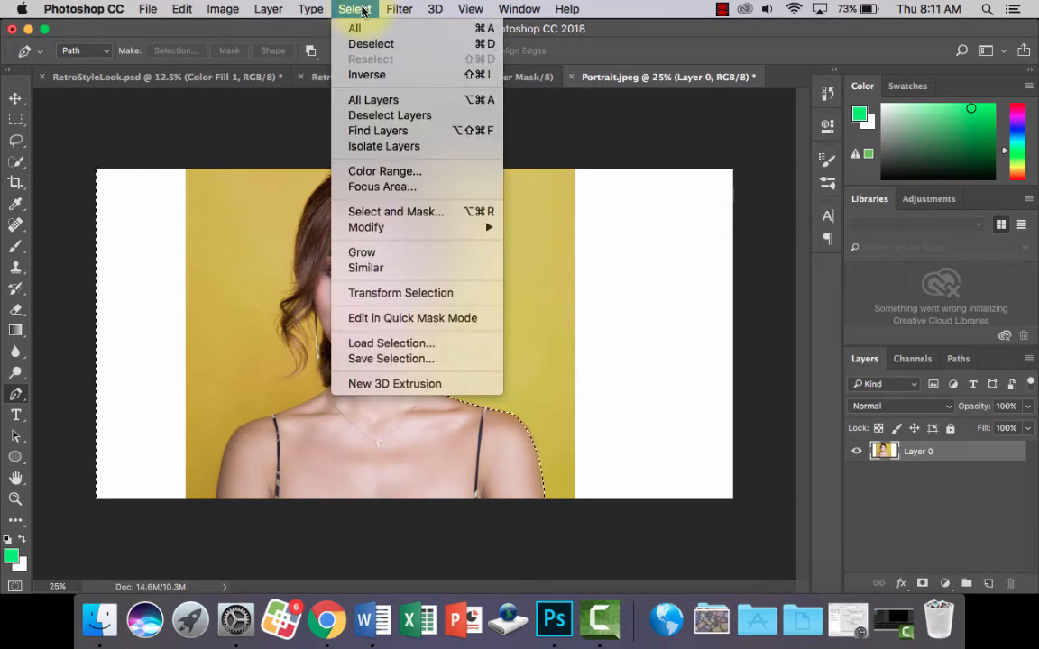
{"action": "left_click", "coordinate": [368, 73]}
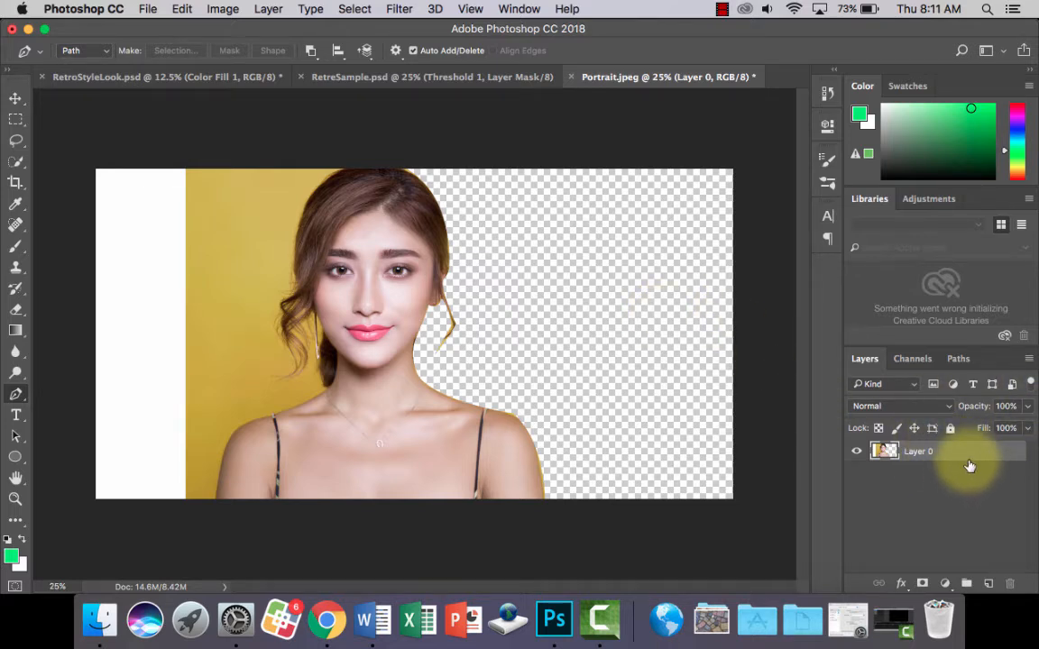
Add a Threshold adjustment layer above the photo with a threshold level of 181
{"action": "left_click", "coordinate": [946, 585]}
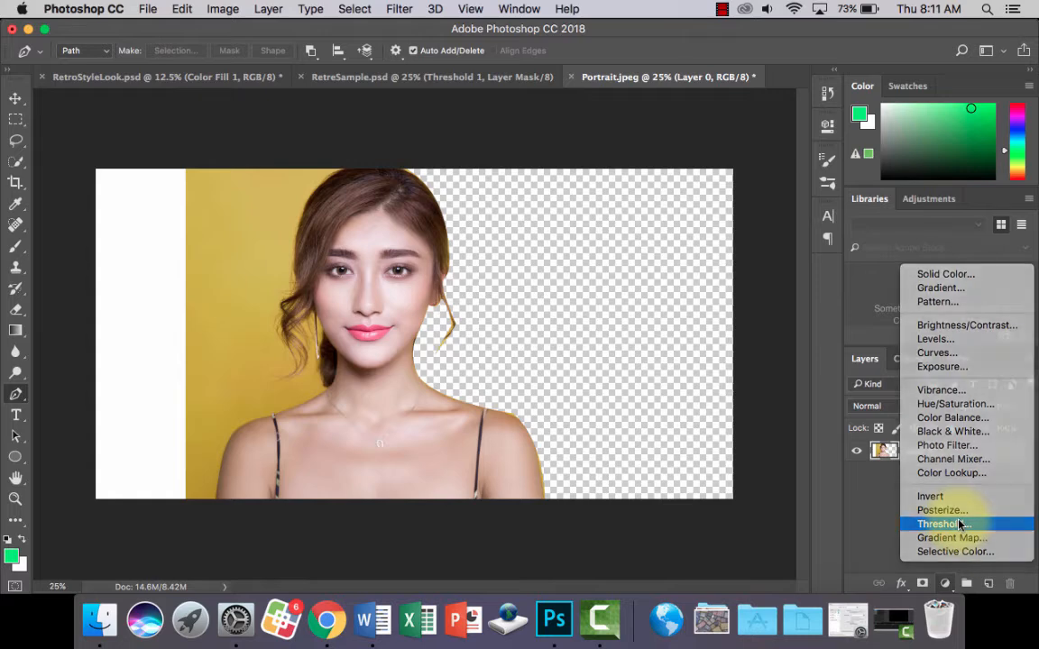
{"action": "left_click", "coordinate": [959, 524]}
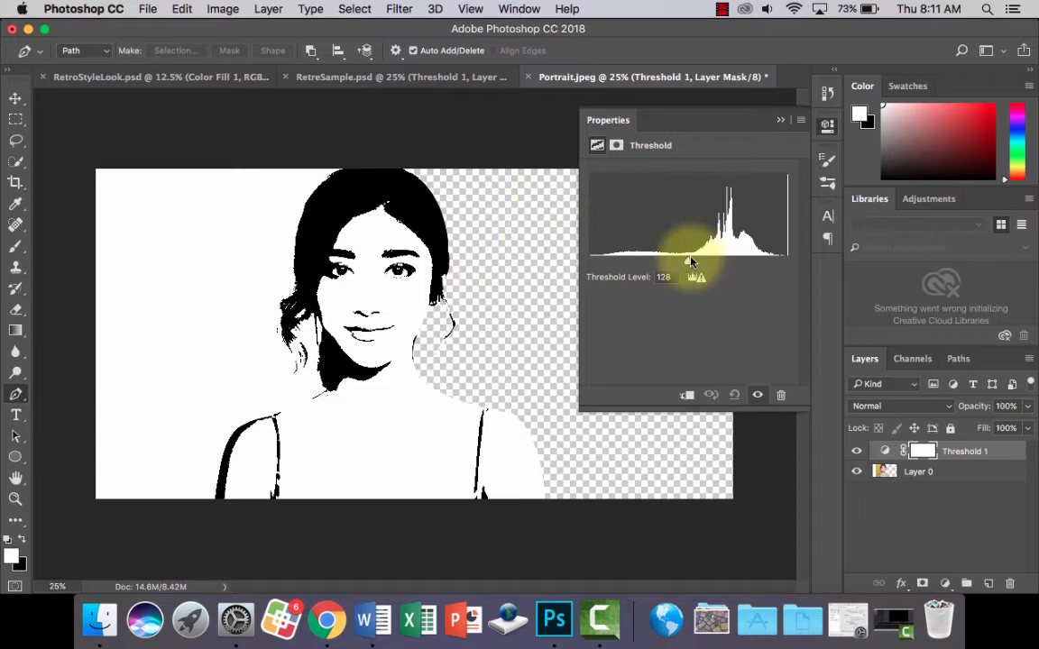
{"action": "left_click_drag", "start_coordinate": [690, 263], "coordinate": [728, 264]}
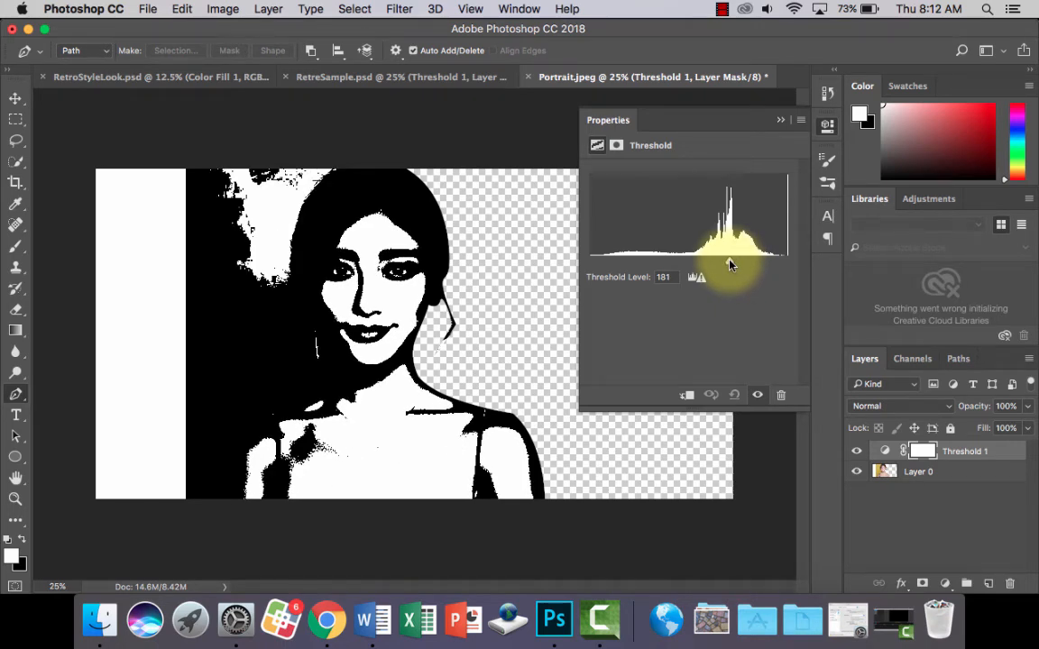
{"action": "left_click", "coordinate": [780, 121]}
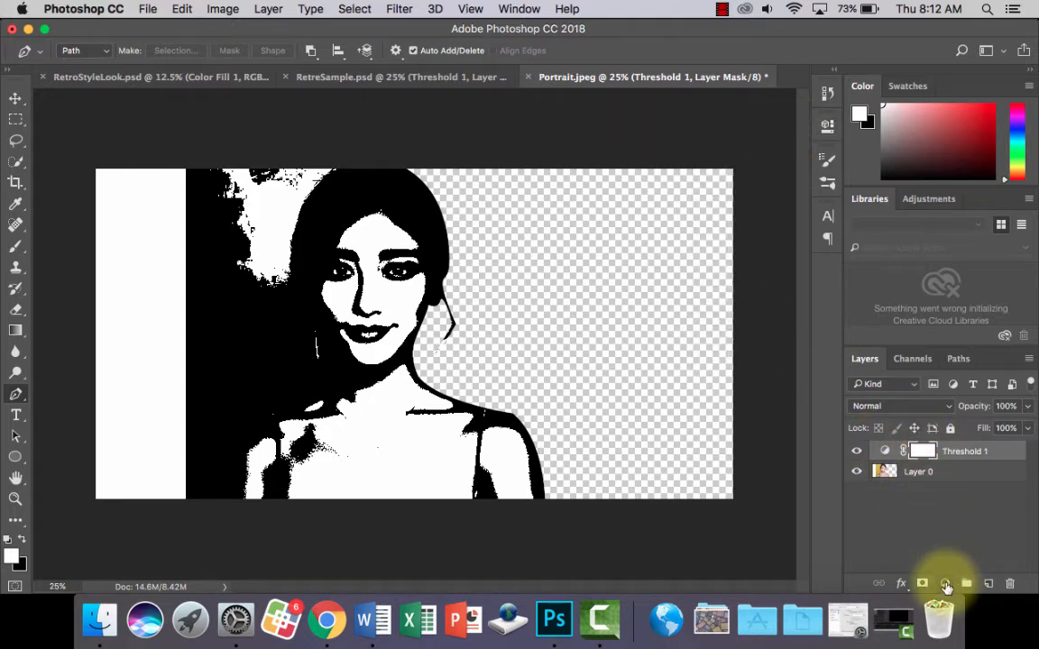
Add a Solid Color fill layer in bright green (00ff37) and set its blend mode to Darken
{"action": "left_click", "coordinate": [945, 584]}
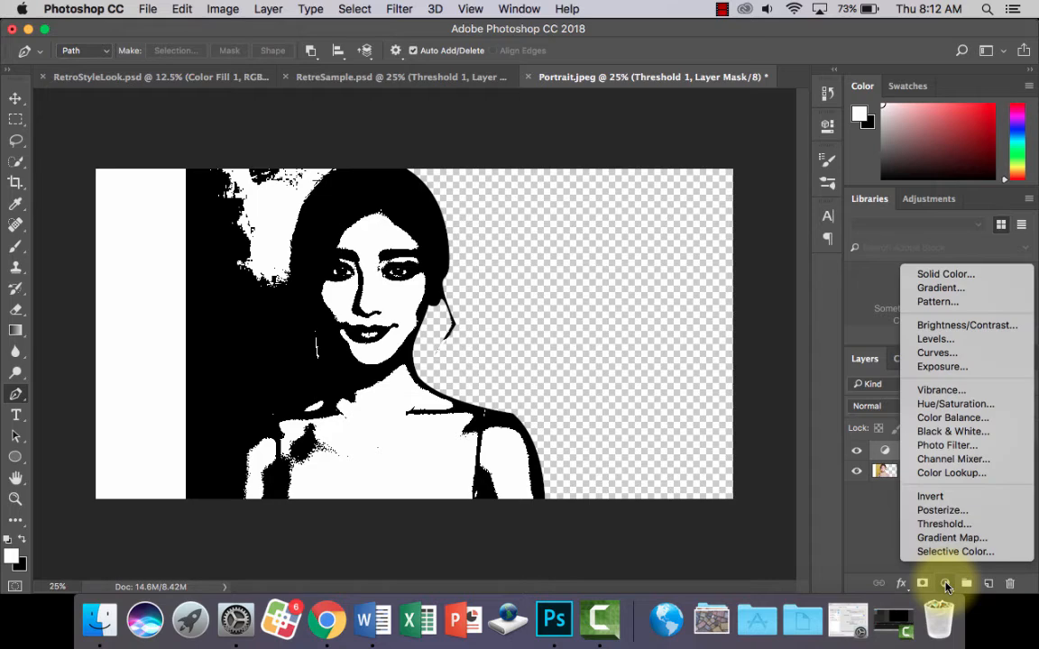
{"action": "left_click", "coordinate": [945, 275]}
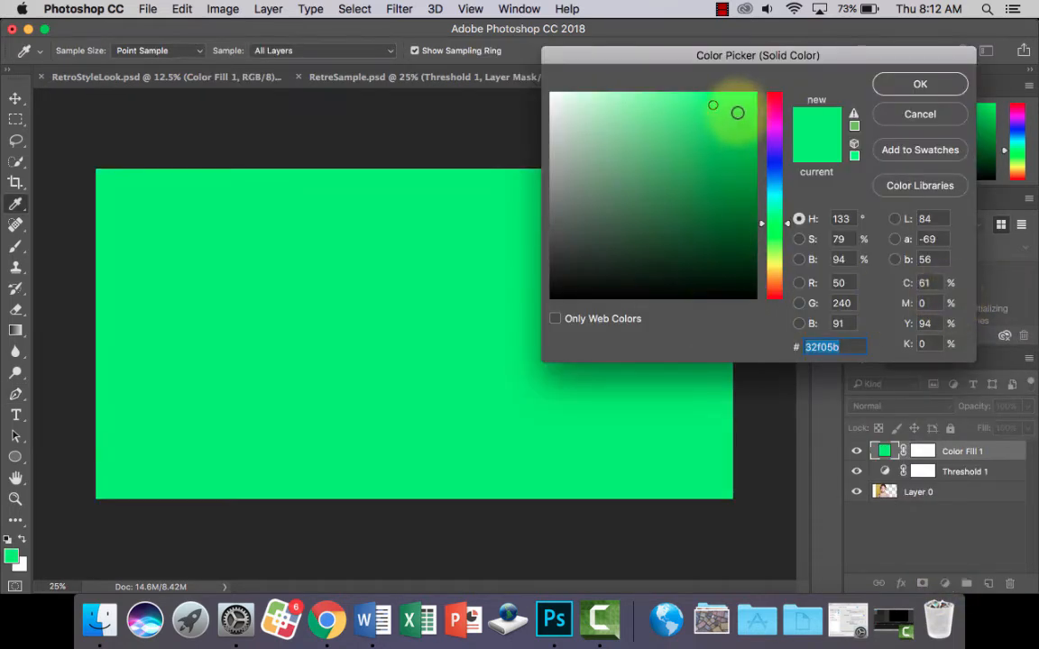
{"action": "left_click_drag", "start_coordinate": [737, 109], "coordinate": [755, 83]}
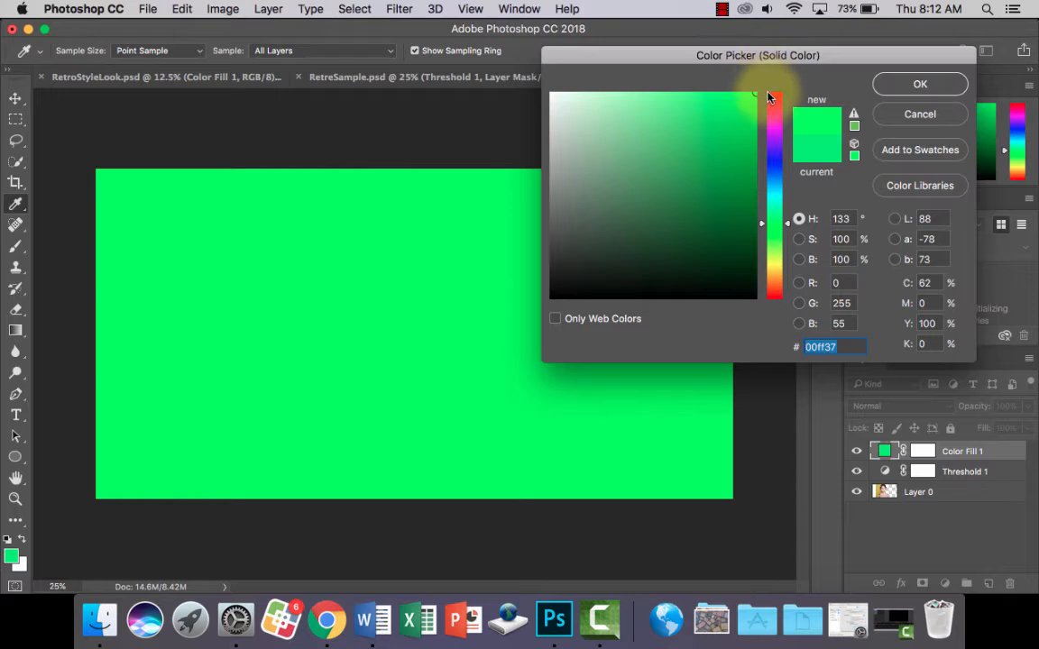
{"action": "left_click", "coordinate": [920, 84]}
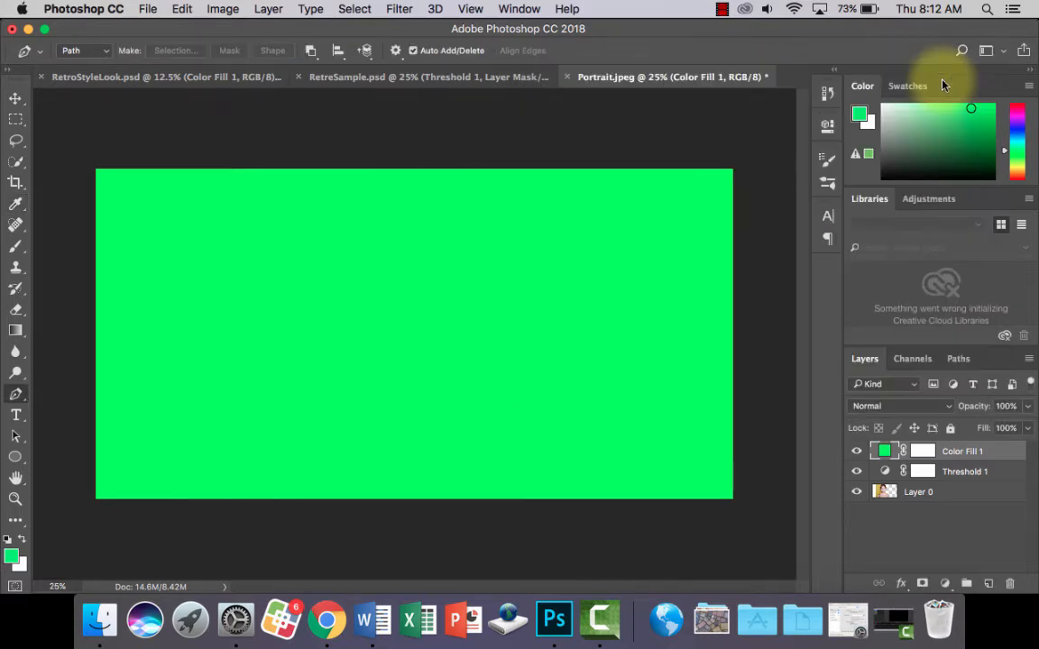
{"action": "left_click", "coordinate": [944, 408]}
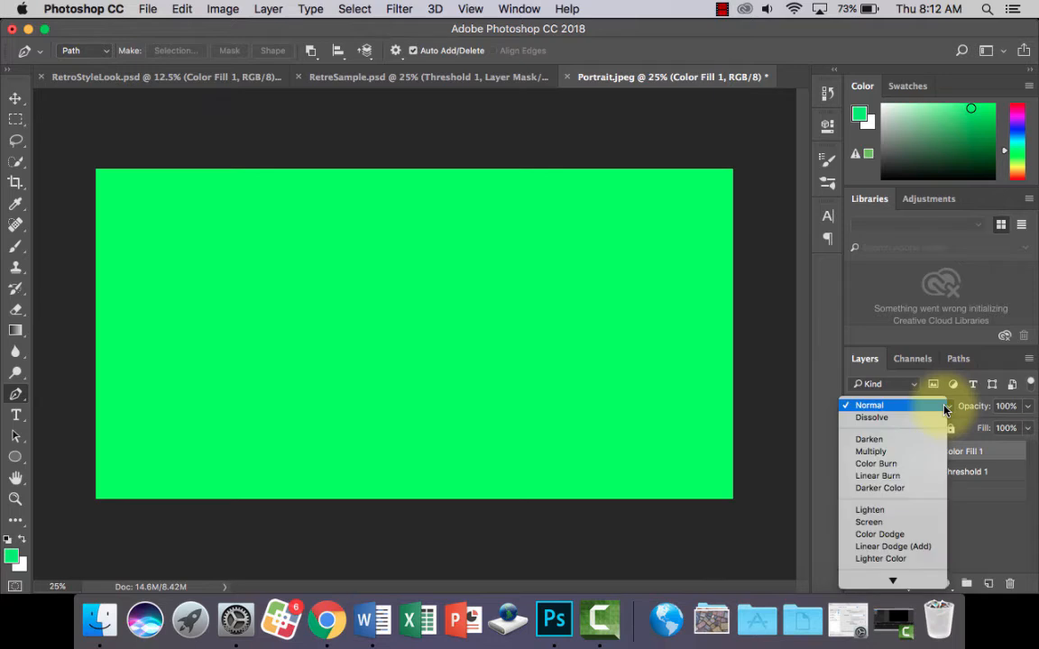
{"action": "left_click", "coordinate": [889, 440]}
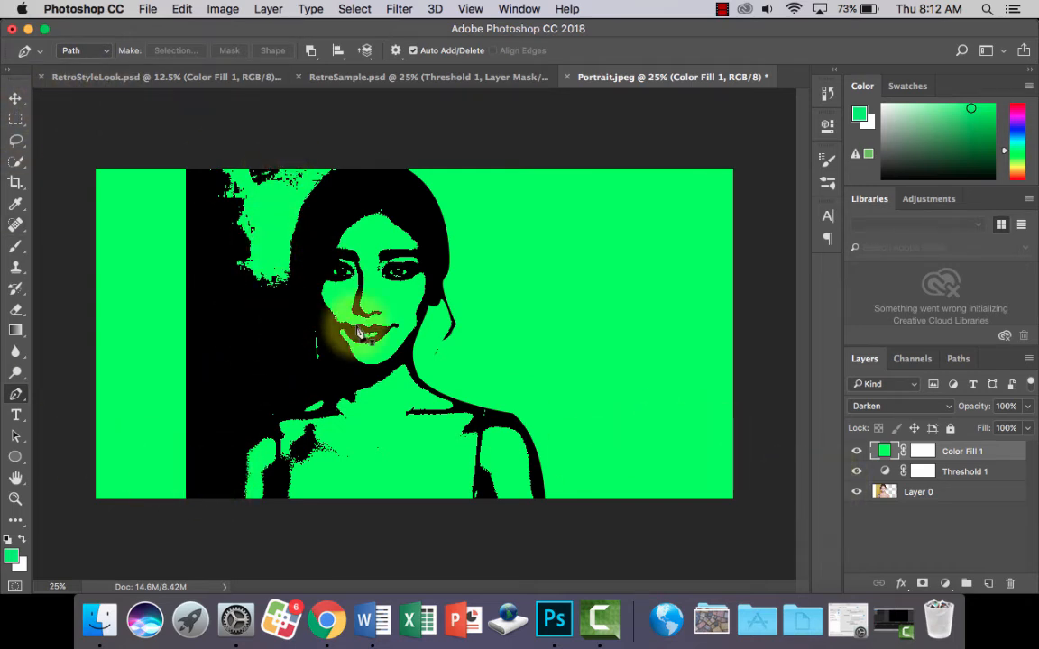
{"action": "left_click", "coordinate": [947, 586]}
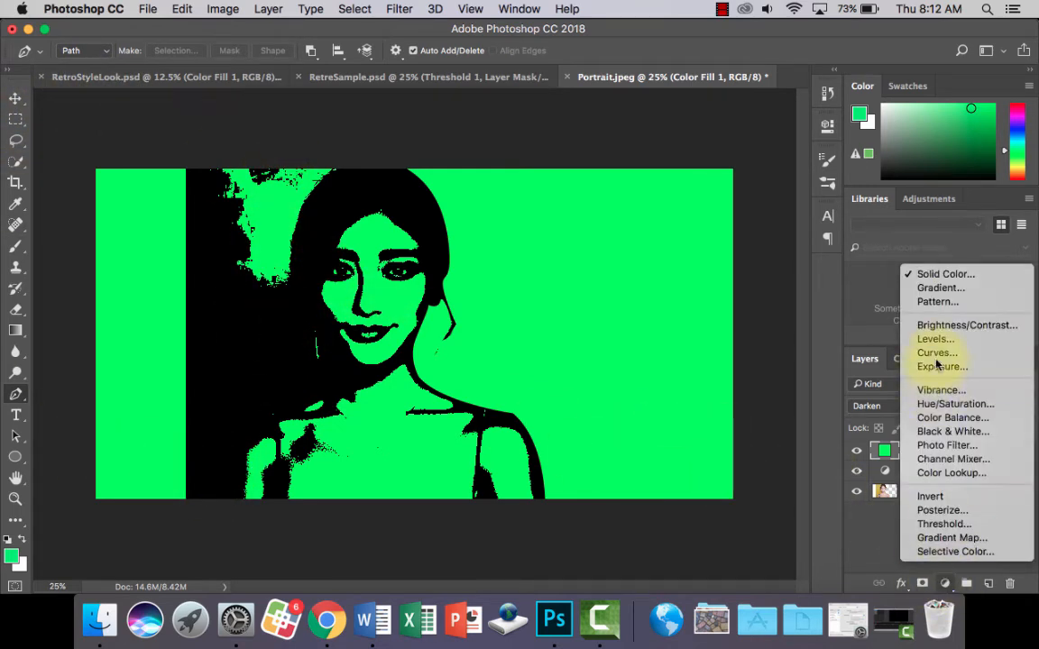
{"action": "left_click", "coordinate": [952, 462]}
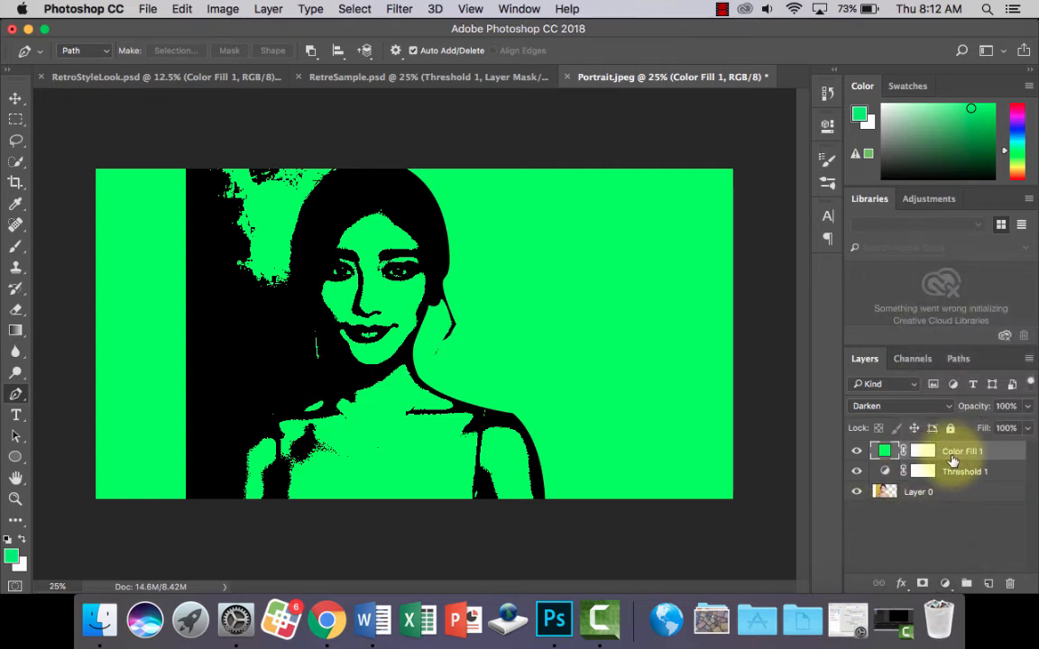
{"action": "left_click", "coordinate": [928, 529]}
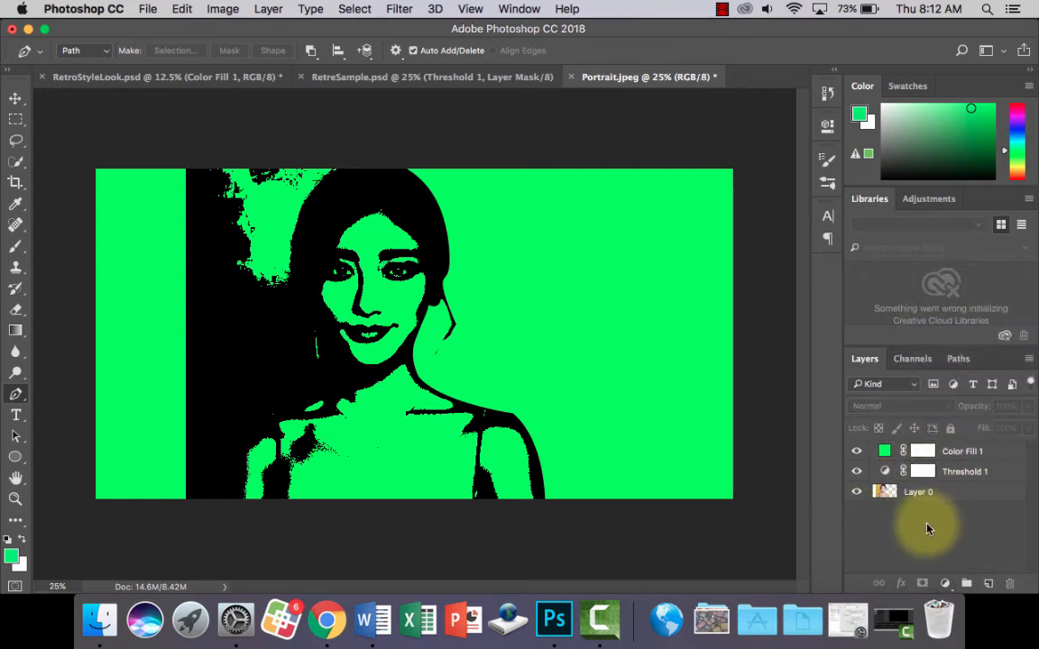
Add a second Solid Color fill layer in dark purple (311331) on top of the green one
{"action": "left_click", "coordinate": [945, 586]}
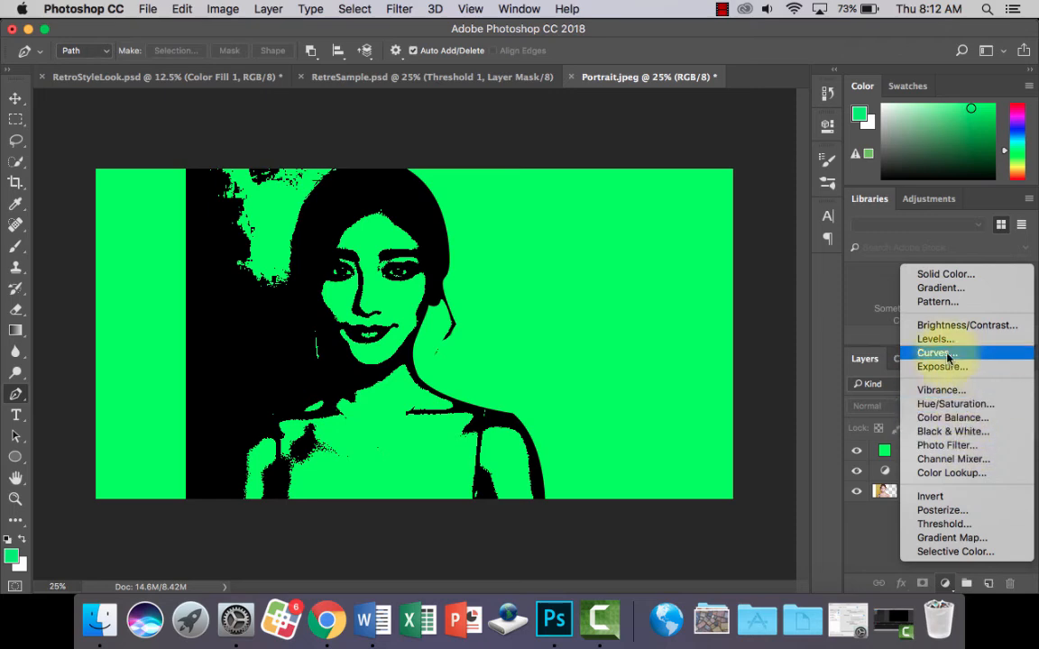
{"action": "left_click", "coordinate": [946, 274]}
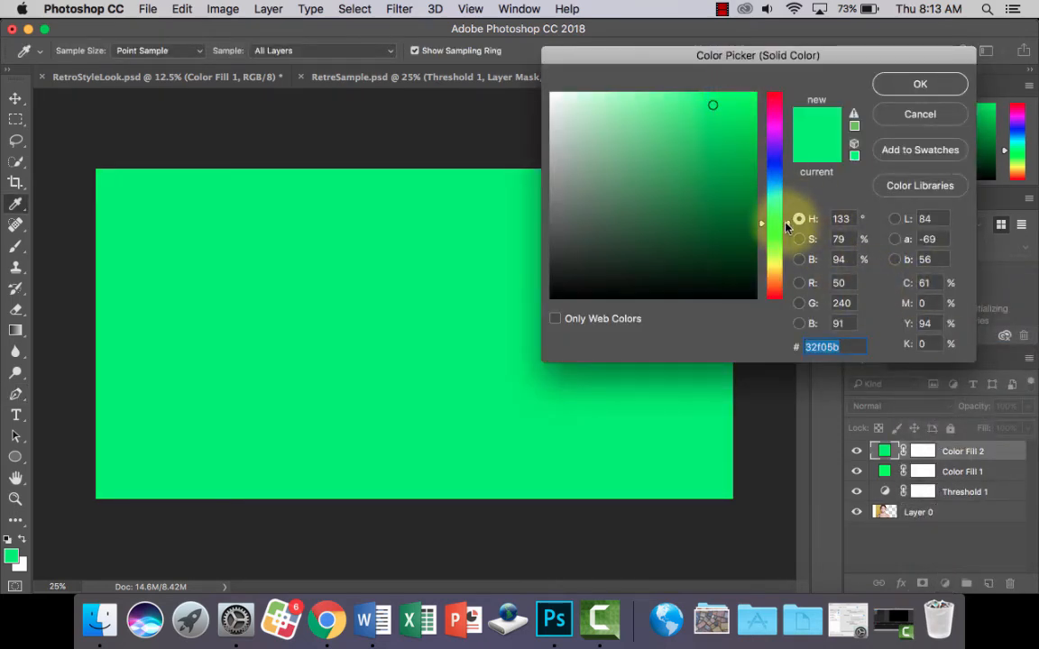
{"action": "left_click_drag", "start_coordinate": [781, 222], "coordinate": [777, 126]}
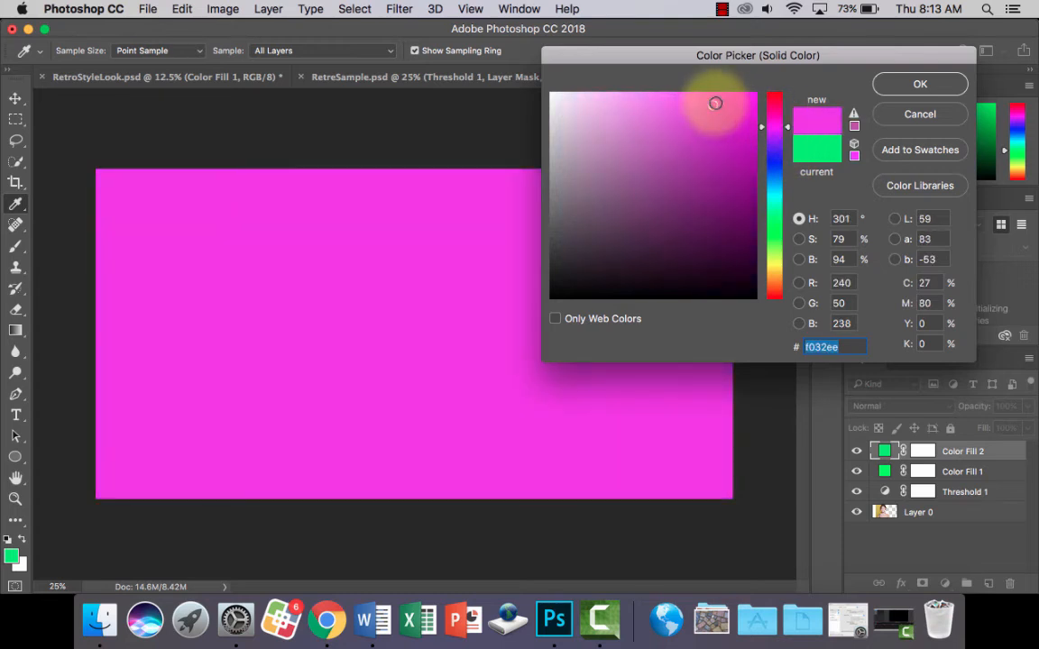
{"action": "left_click", "coordinate": [684, 257]}
{"action": "left_click_drag", "start_coordinate": [684, 257], "coordinate": [677, 254]}
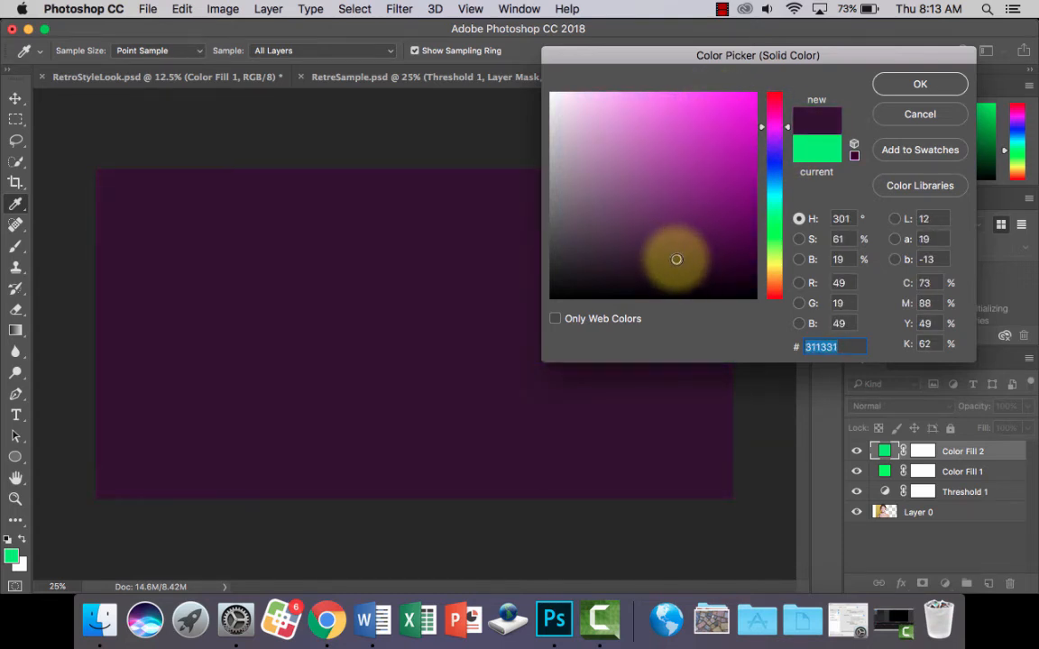
{"action": "left_click", "coordinate": [918, 84]}
{"action": "key", "text": "p"}
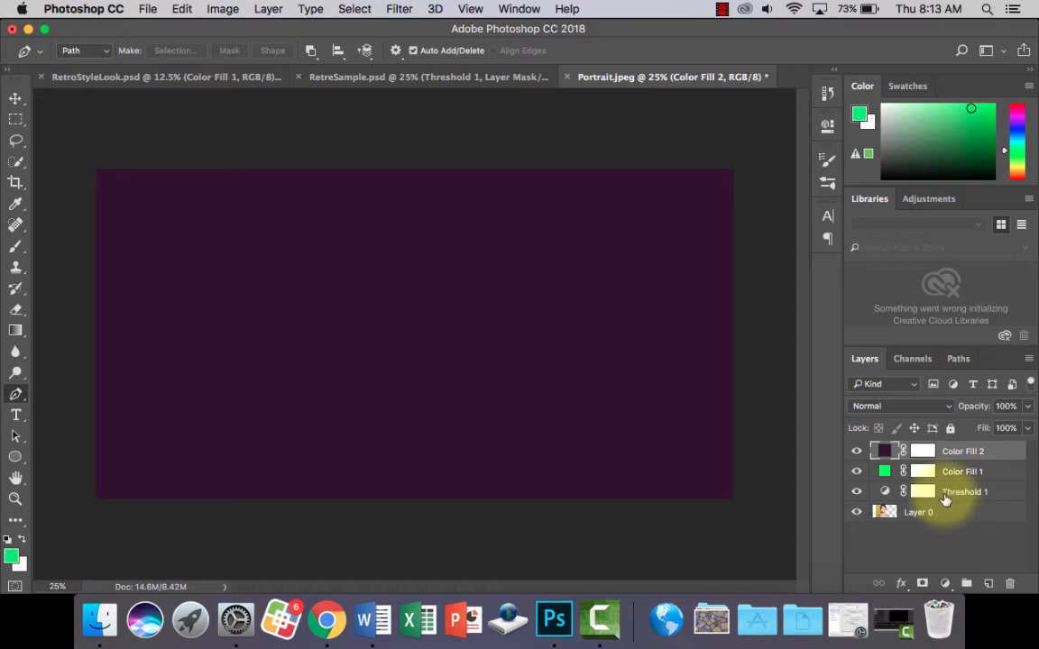
Set the dark purple fill layer's blend mode to Linear Dodge (Add) and compare the image with that layer hidden and shown
{"action": "left_click", "coordinate": [939, 412]}
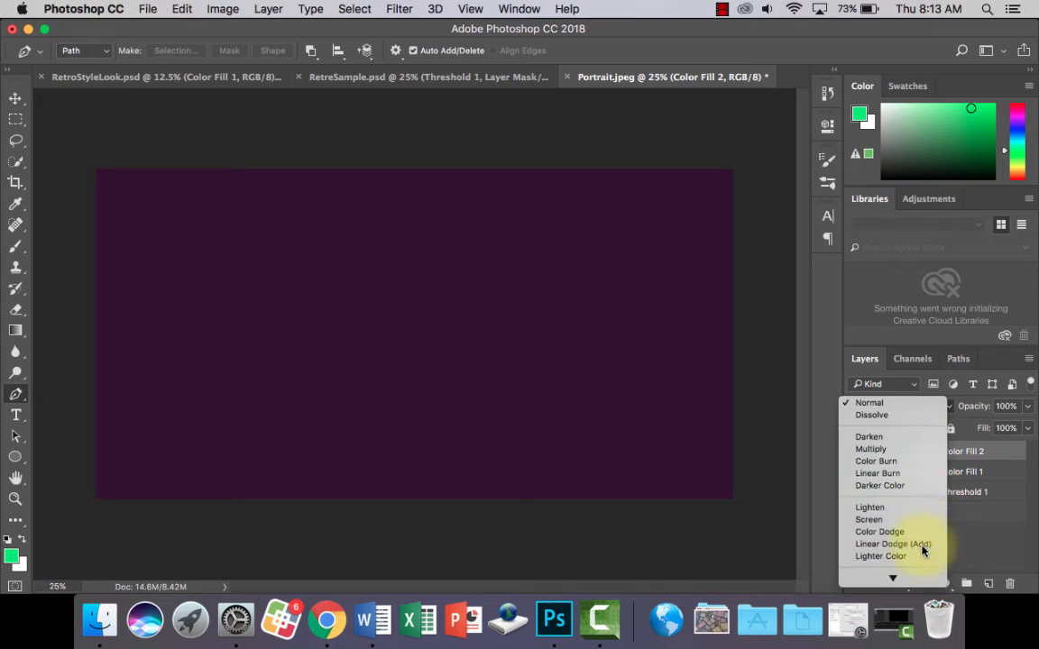
{"action": "left_click", "coordinate": [923, 547]}
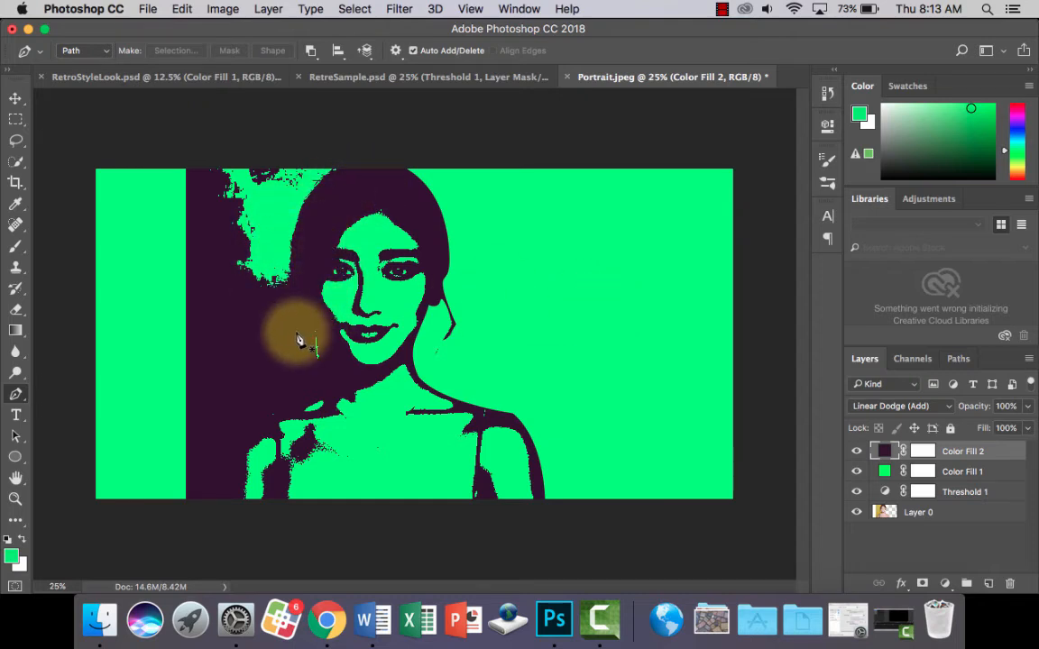
{"action": "left_click", "coordinate": [857, 452]}
{"action": "left_click", "coordinate": [858, 452]}
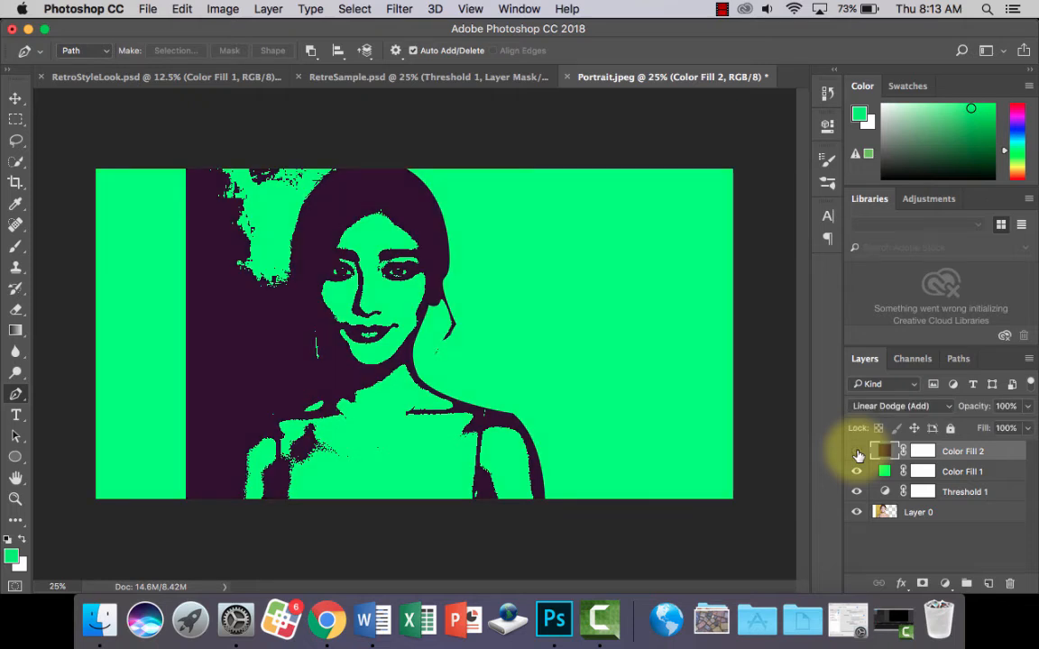
{"action": "left_click", "coordinate": [857, 452]}
{"action": "left_click", "coordinate": [858, 453]}
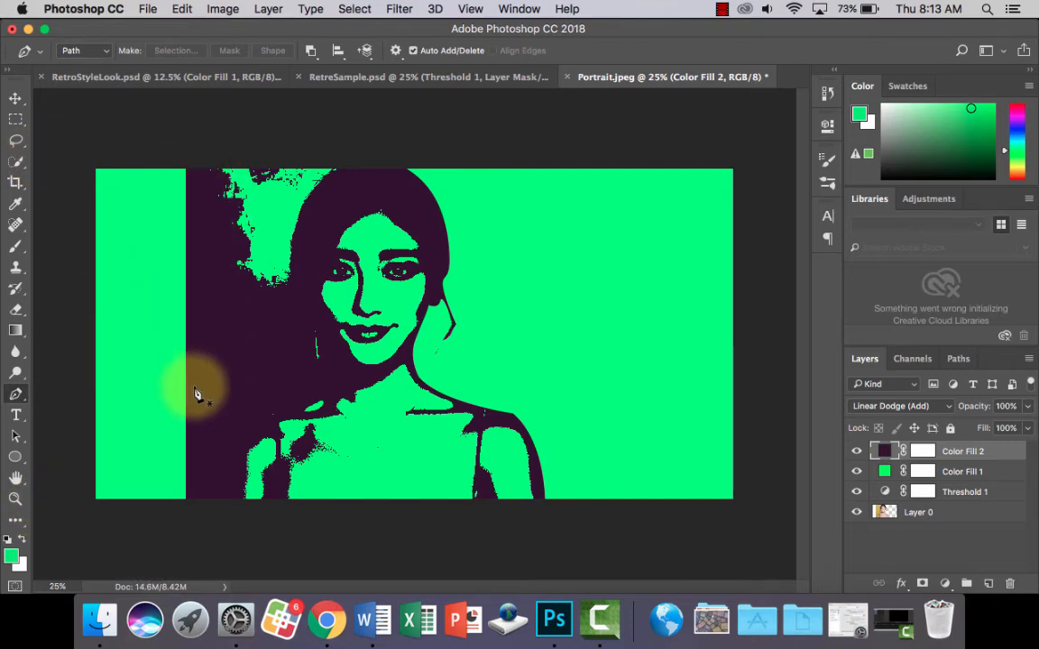
Draw a rectangle about 758 px wide and 1963 px high directly above Layer 0, covering the green strip on the image's left side
{"action": "left_click", "coordinate": [17, 457]}
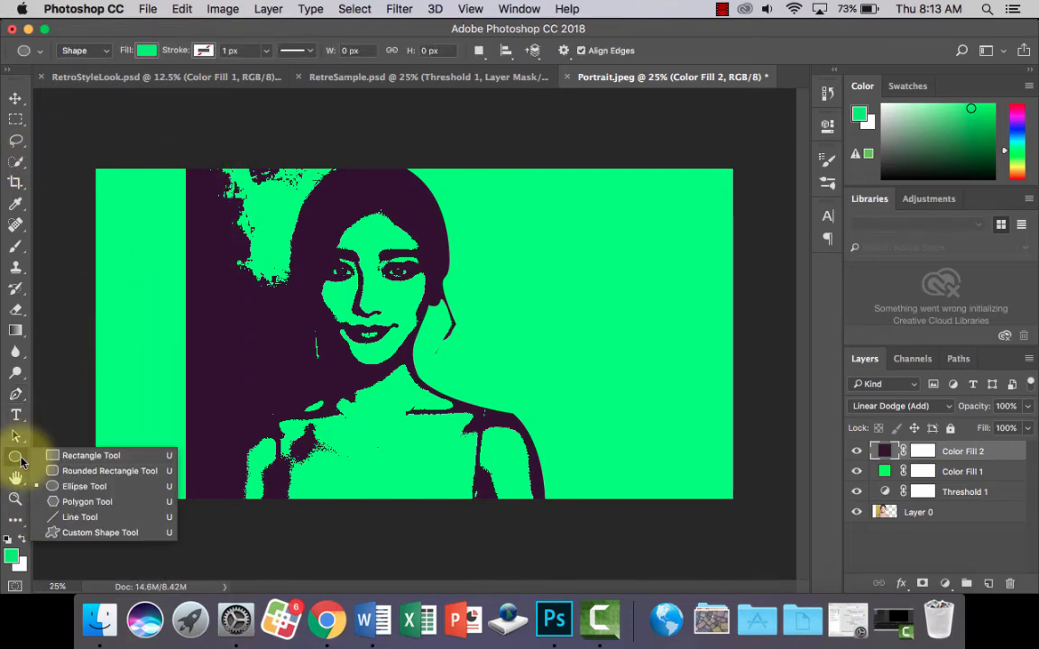
{"action": "left_click", "coordinate": [85, 455]}
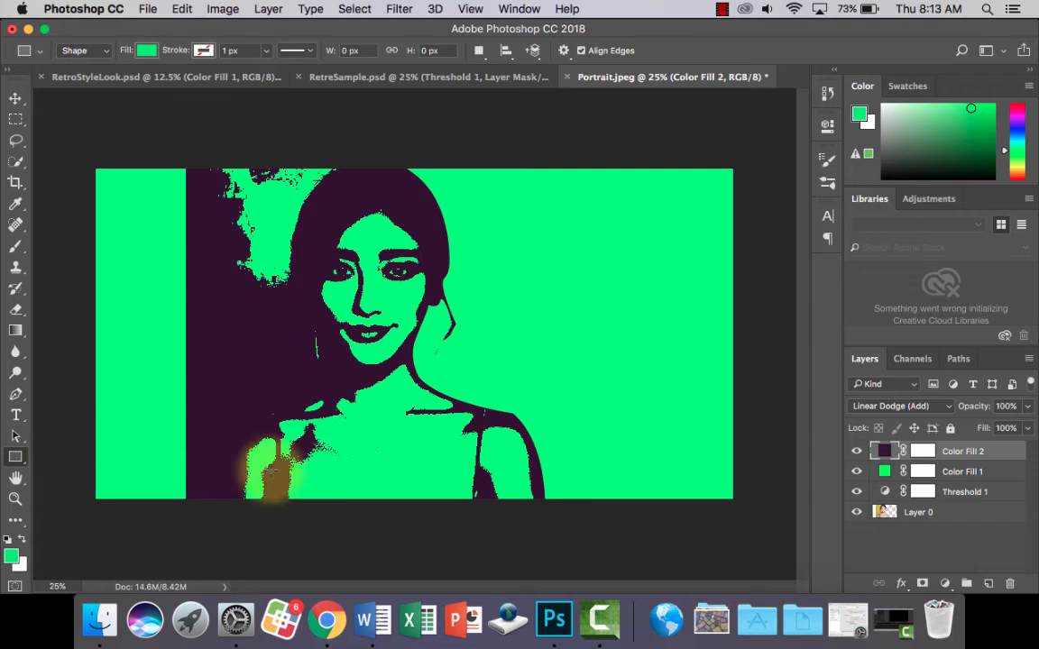
{"action": "left_click", "coordinate": [946, 514]}
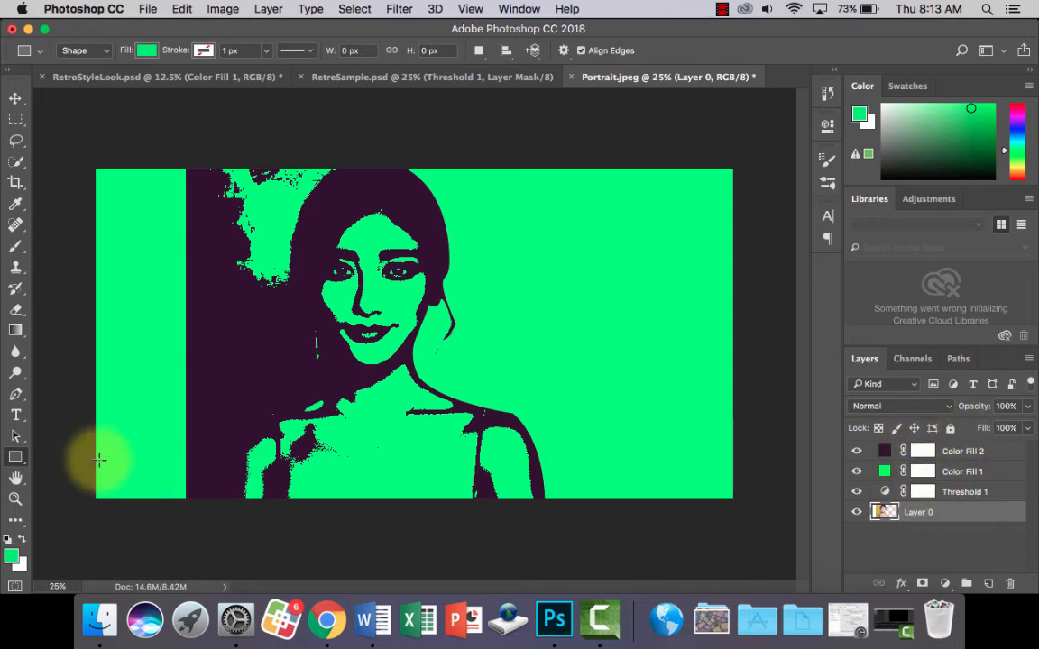
{"action": "left_click_drag", "start_coordinate": [62, 132], "coordinate": [214, 529]}
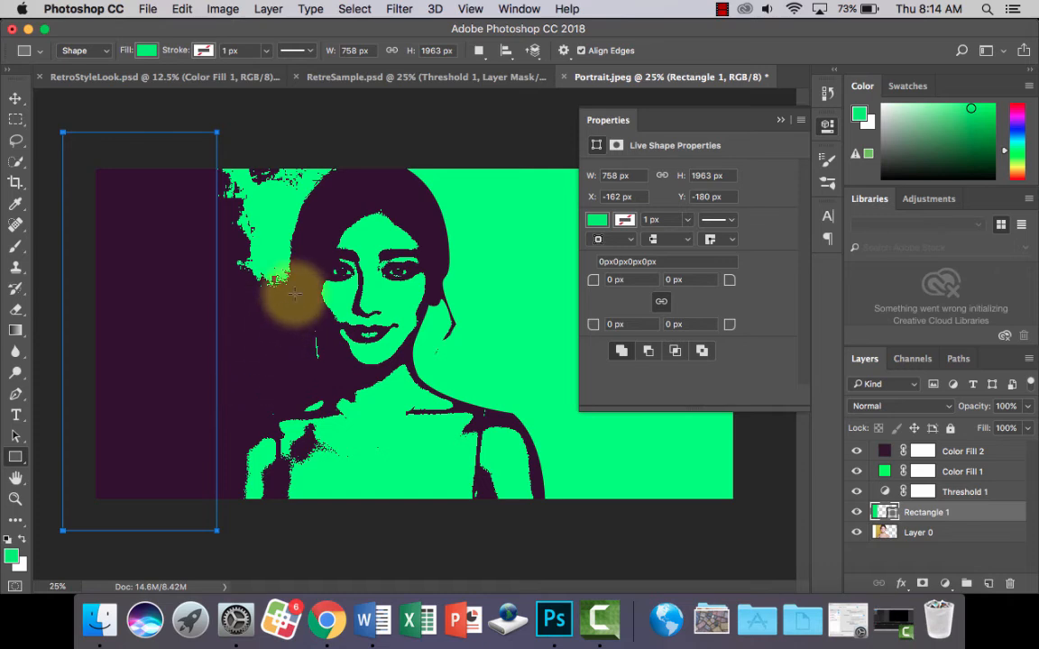
{"action": "left_click", "coordinate": [781, 118]}
{"action": "left_click", "coordinate": [15, 97]}
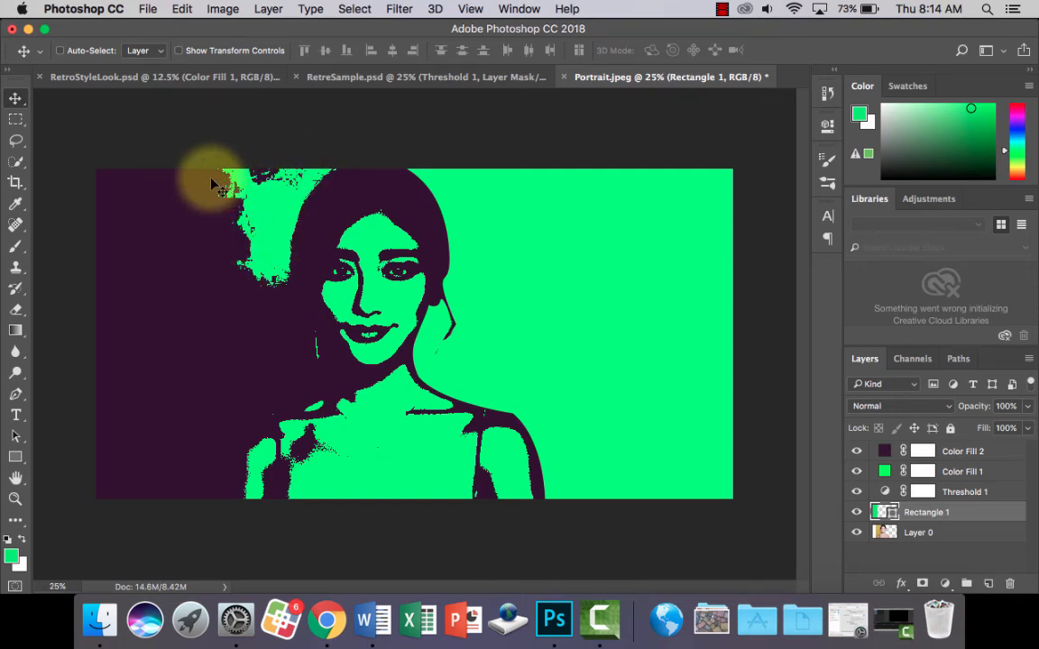
Draw an ellipse about 661 px by 1273 px and move it over the green background patch left of the woman's head
{"action": "left_click", "coordinate": [15, 460]}
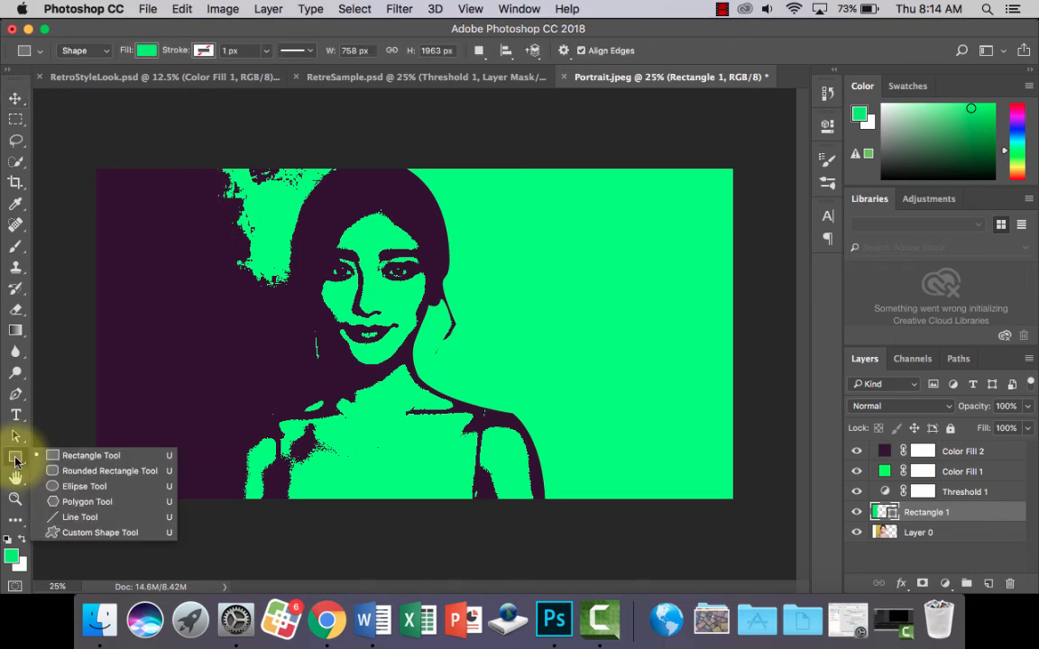
{"action": "left_click", "coordinate": [87, 486]}
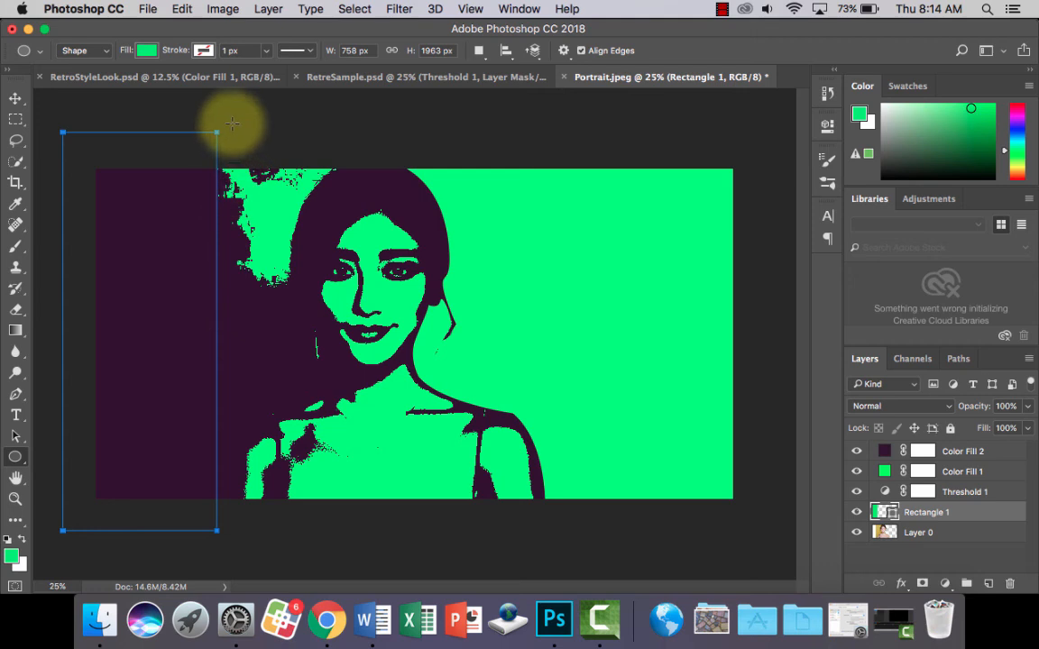
{"action": "left_click_drag", "start_coordinate": [366, 123], "coordinate": [233, 381]}
{"action": "left_click", "coordinate": [16, 97]}
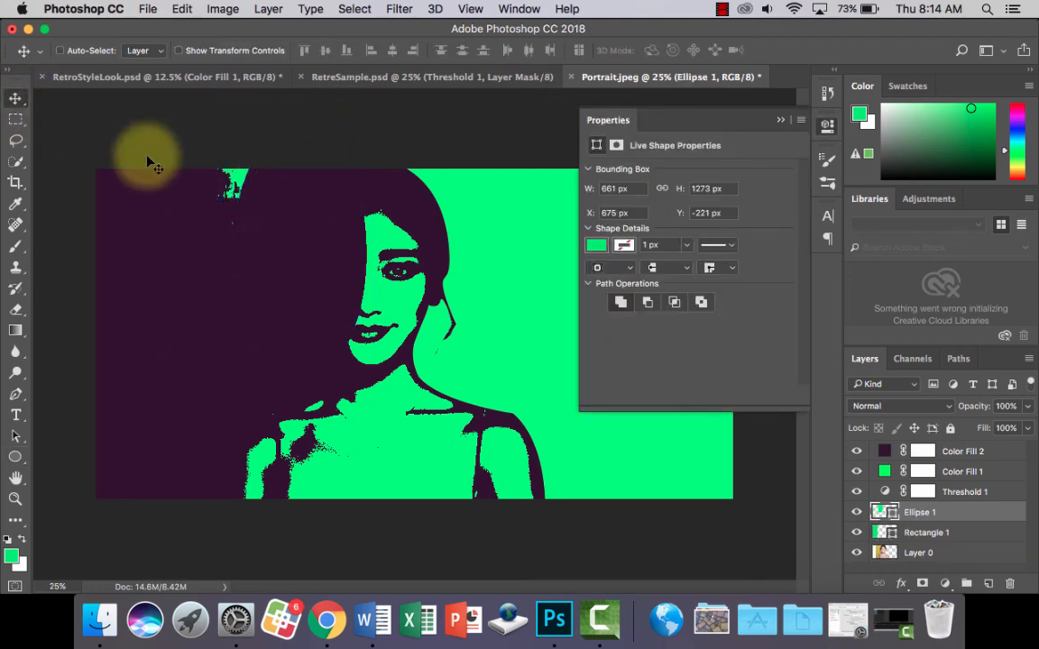
{"action": "left_click_drag", "start_coordinate": [300, 199], "coordinate": [239, 141]}
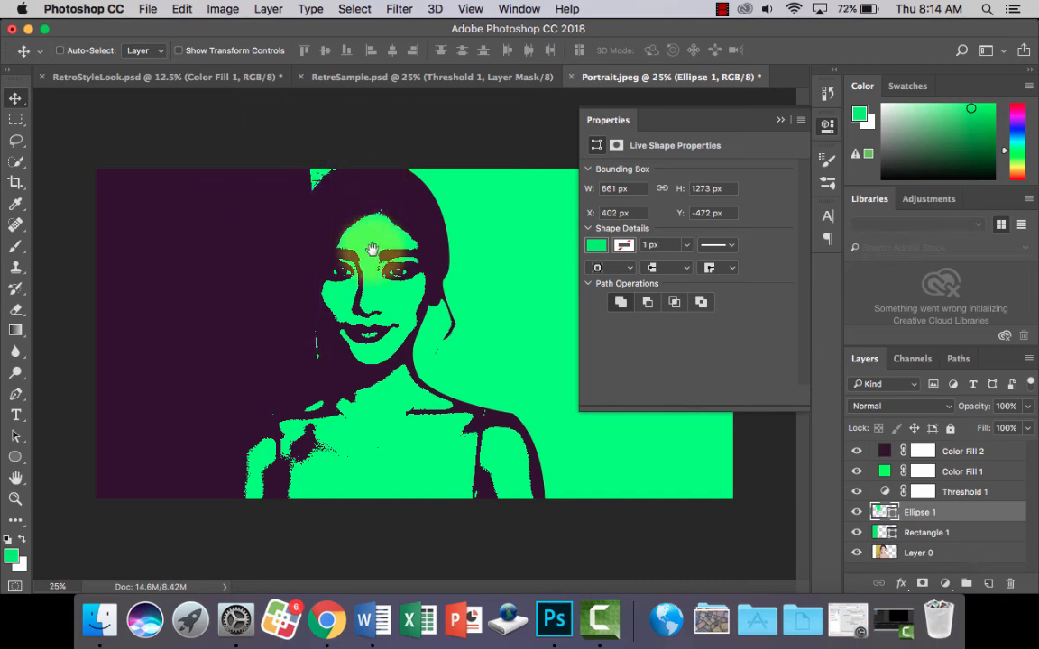
Rotate the ellipse about 35° and reposition it to cover the remaining green background beside the woman's hair
{"action": "key", "text": "super+t"}
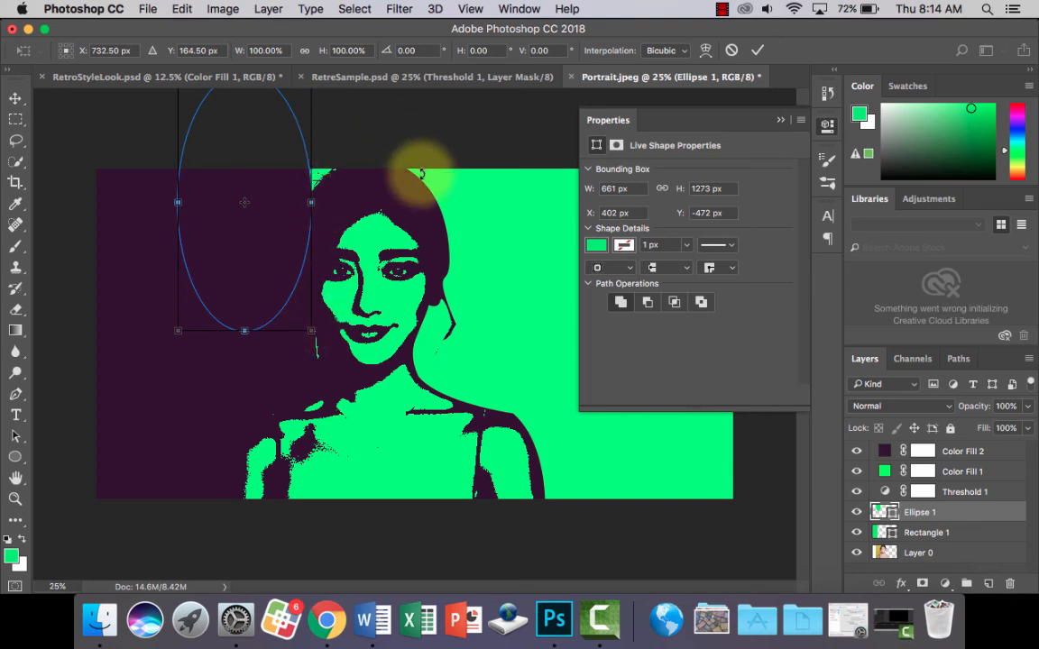
{"action": "key", "text": "super+minus"}
{"action": "left_click_drag", "start_coordinate": [366, 139], "coordinate": [431, 193]}
{"action": "left_click_drag", "start_coordinate": [332, 220], "coordinate": [348, 229]}
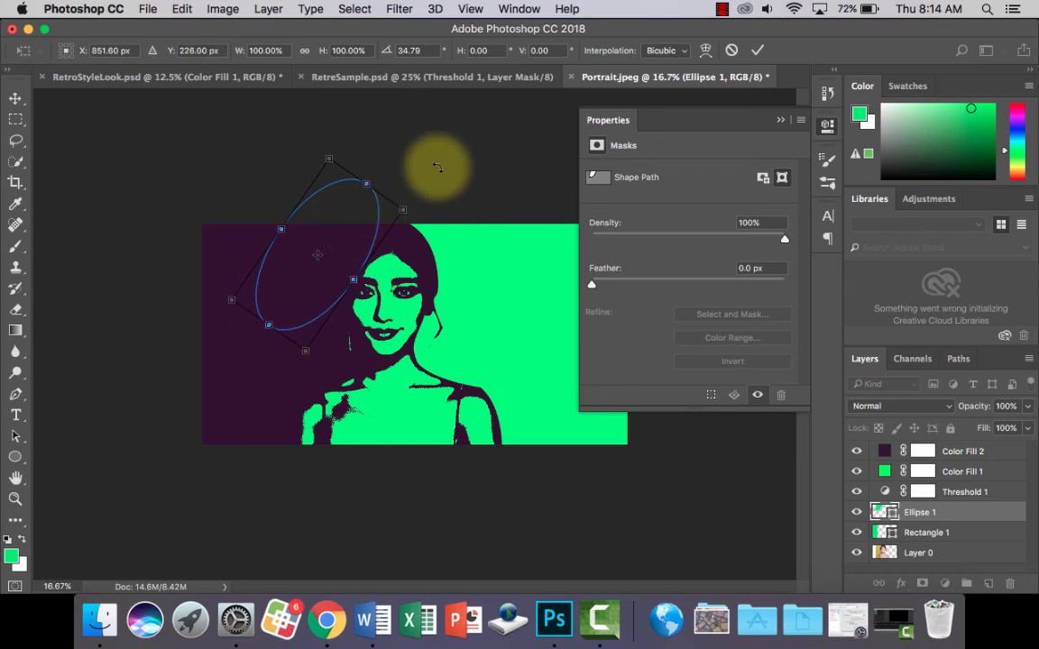
{"action": "key", "text": "Return"}
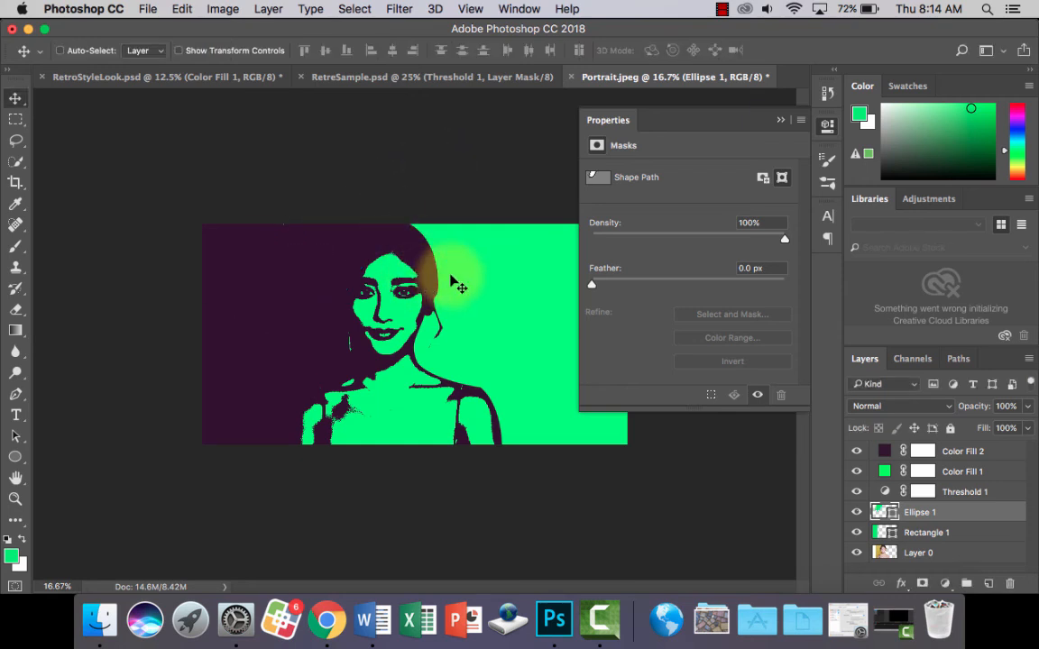
Duplicate the rotated ellipse and place the copy over the woman's face
{"action": "left_click_drag", "start_coordinate": [406, 349], "coordinate": [363, 254]}
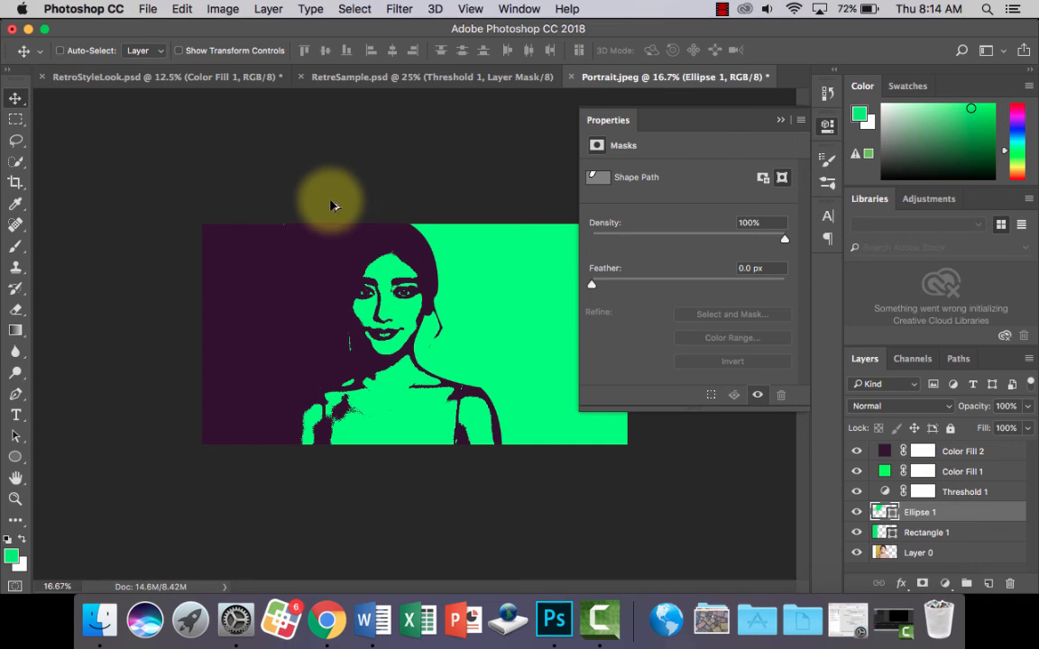
{"action": "left_click_drag", "start_coordinate": [334, 207], "coordinate": [456, 284]}
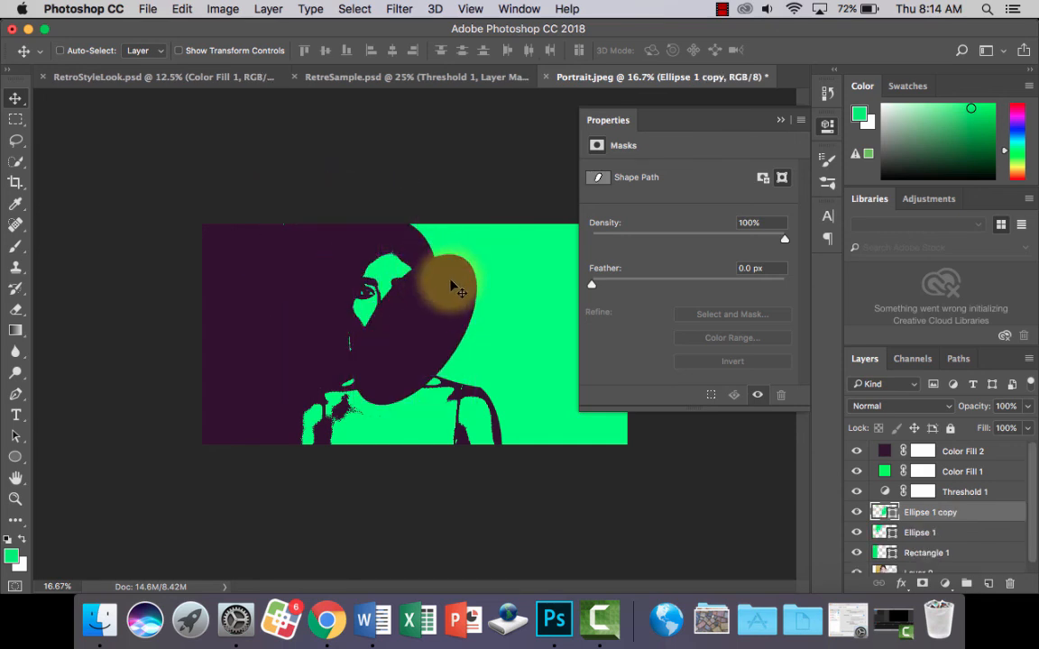
{"action": "key", "text": "super+t"}
{"action": "left_click_drag", "start_coordinate": [473, 231], "coordinate": [344, 343]}
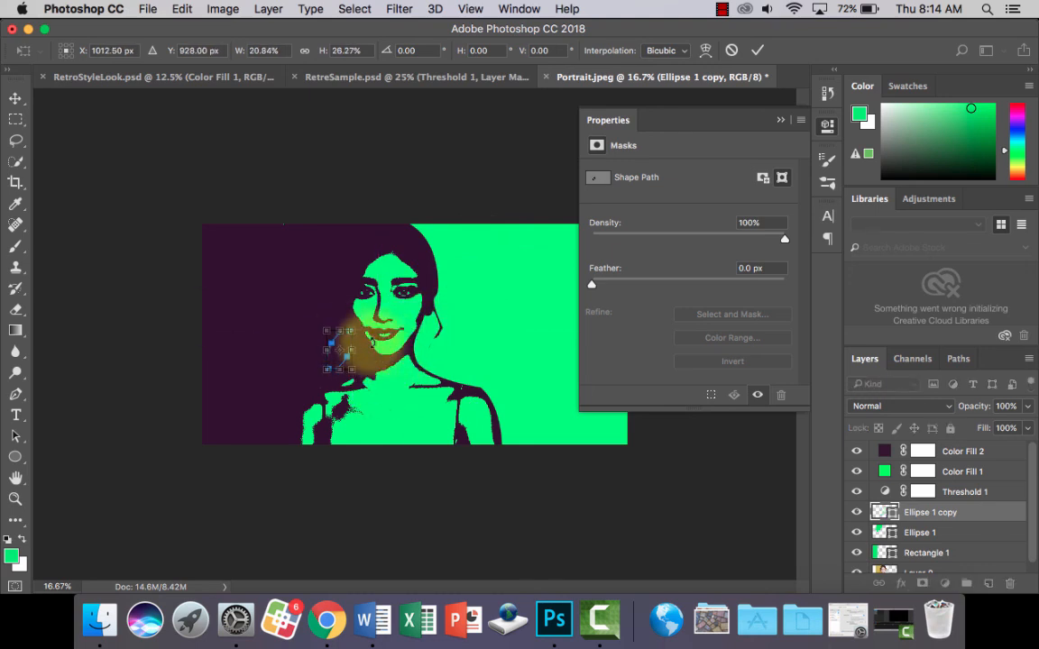
{"action": "key", "text": "Return"}
{"action": "left_click_drag", "start_coordinate": [320, 344], "coordinate": [408, 344]}
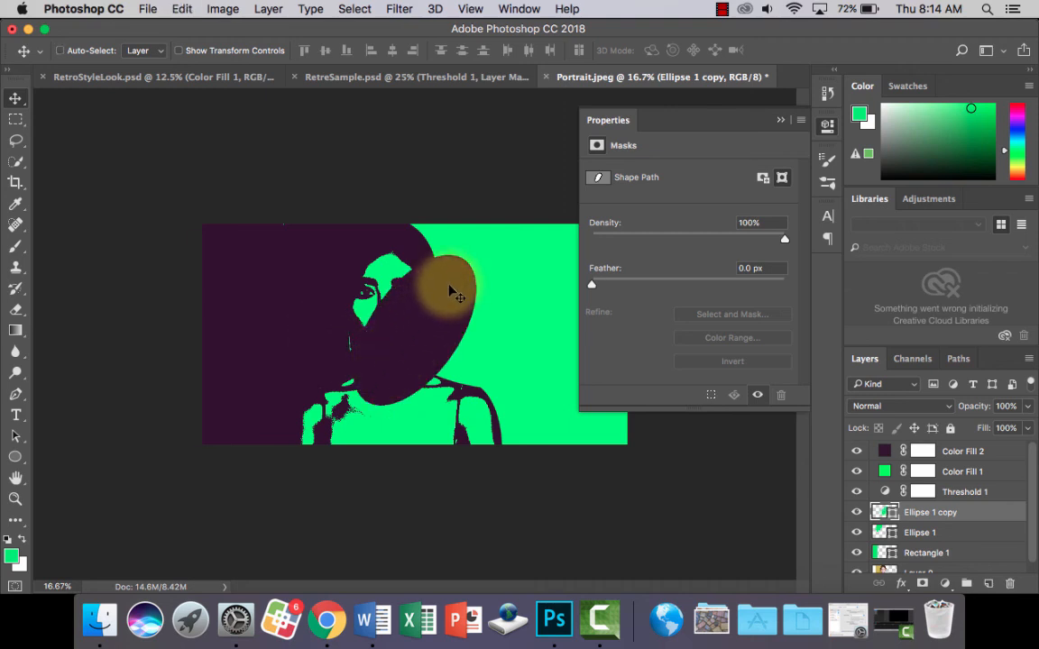
Shrink the ellipse copy and place it over the stray green line beside the woman's jaw
{"action": "key", "text": "ctrl+t"}
{"action": "left_click_drag", "start_coordinate": [483, 248], "coordinate": [527, 390]}
{"action": "key", "text": "Return"}
{"action": "left_click", "coordinate": [781, 120]}
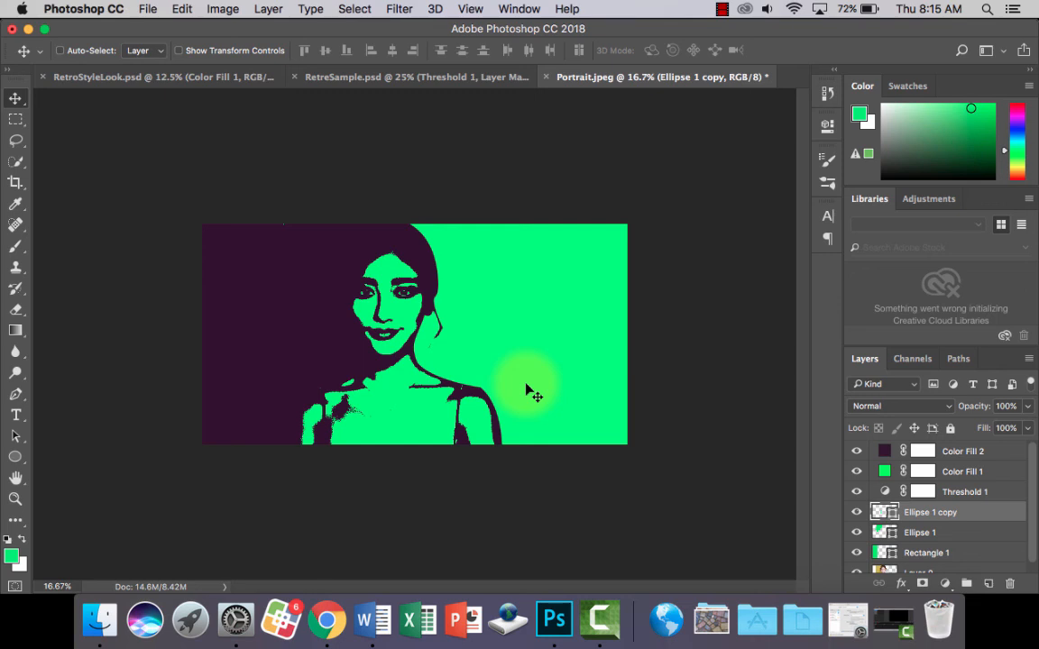